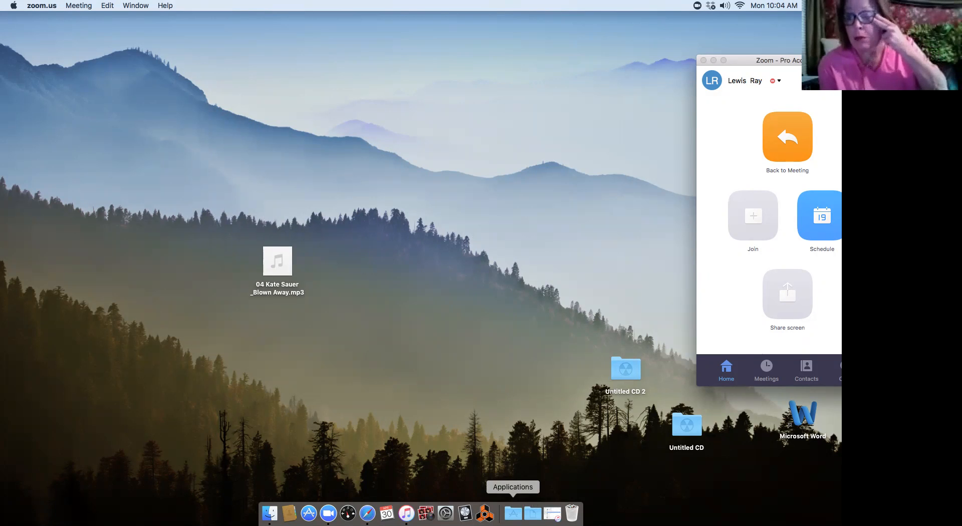
pyautogui.click(513, 514)
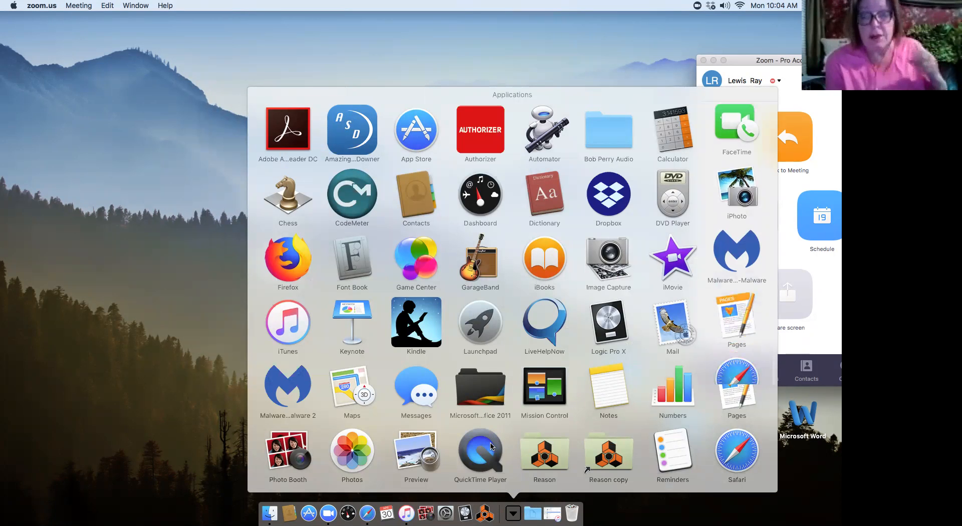
pyautogui.scroll(-2, 491, 447)
pyautogui.scroll(2, 491, 446)
pyautogui.scroll(-2, 490, 446)
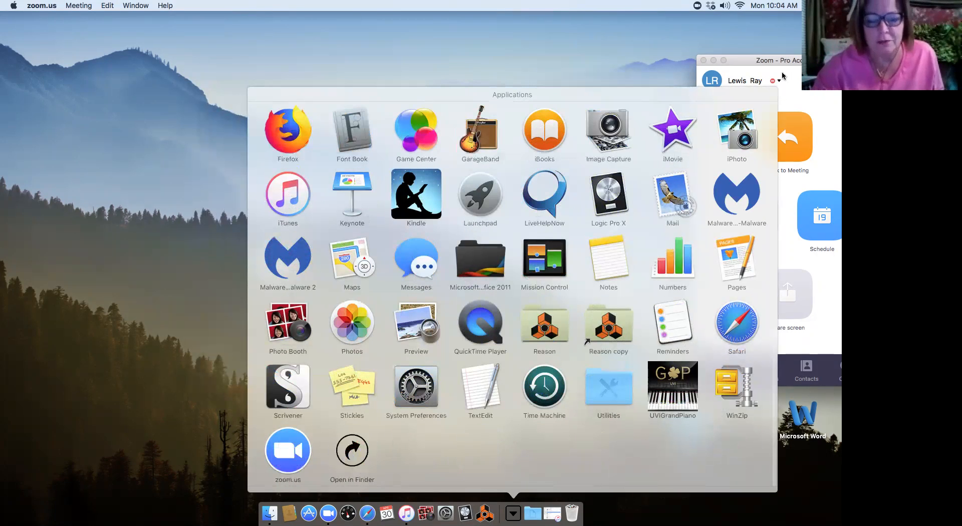
pyautogui.click(782, 33)
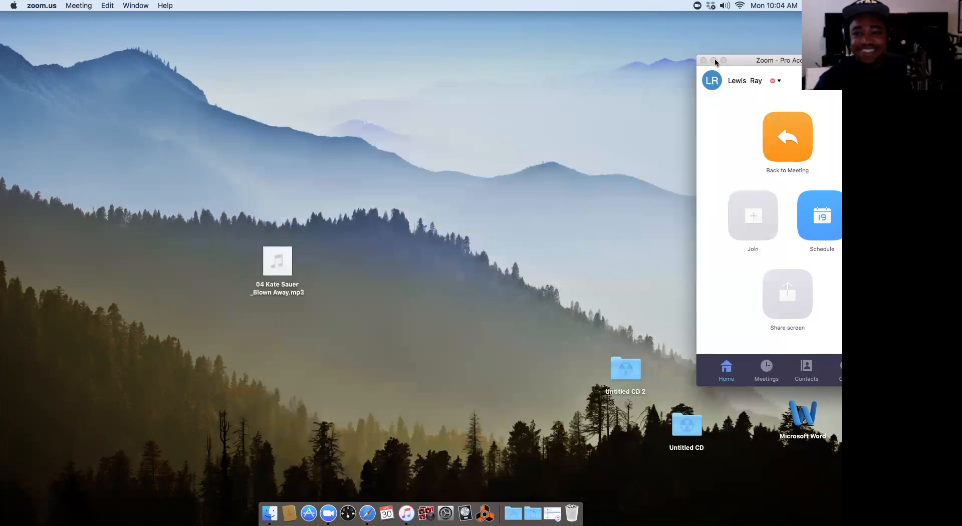
# Step: Close the Zoom home window and launch GarageBand from the Applications folder
pyautogui.click(704, 60)
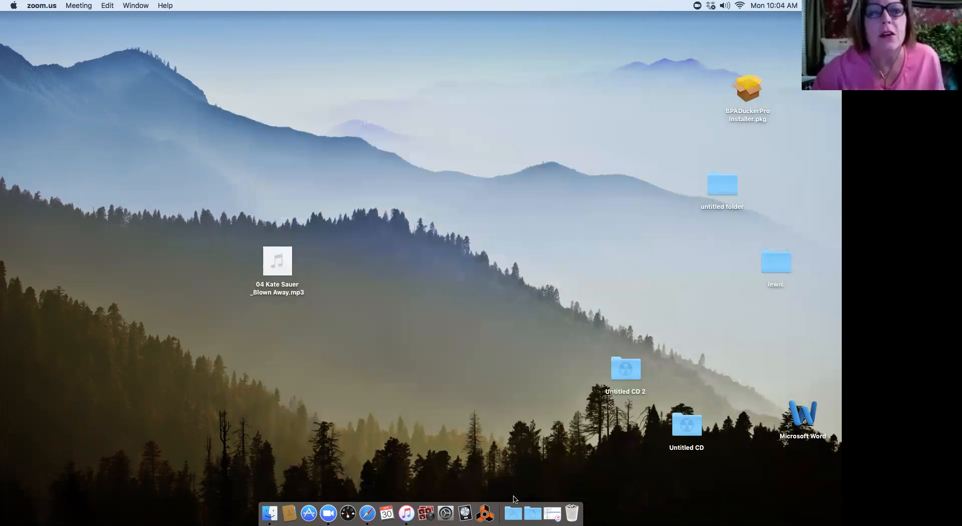
pyautogui.click(513, 513)
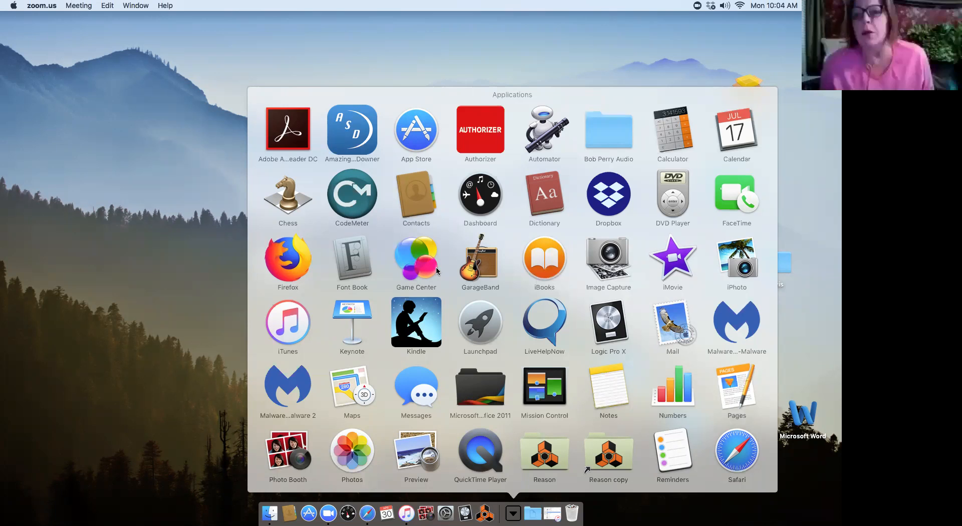
pyautogui.click(219, 314)
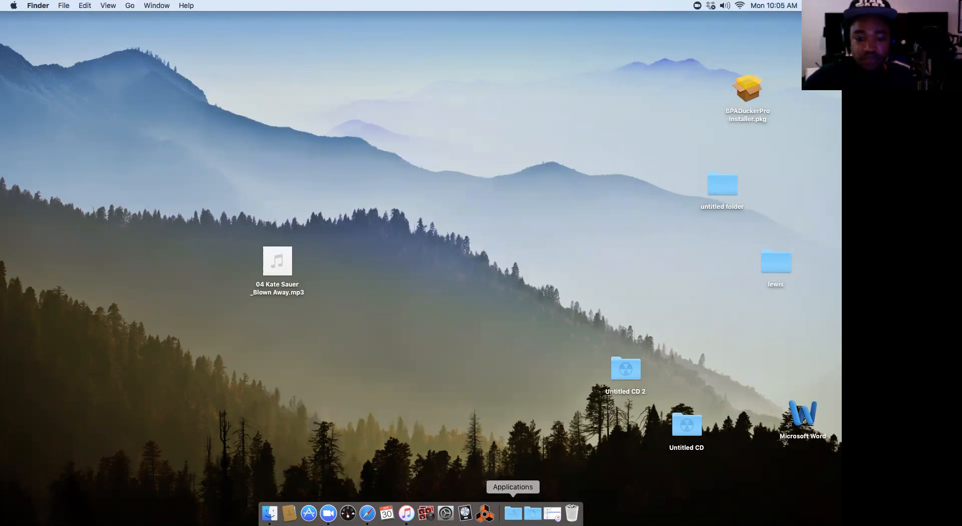
pyautogui.click(523, 508)
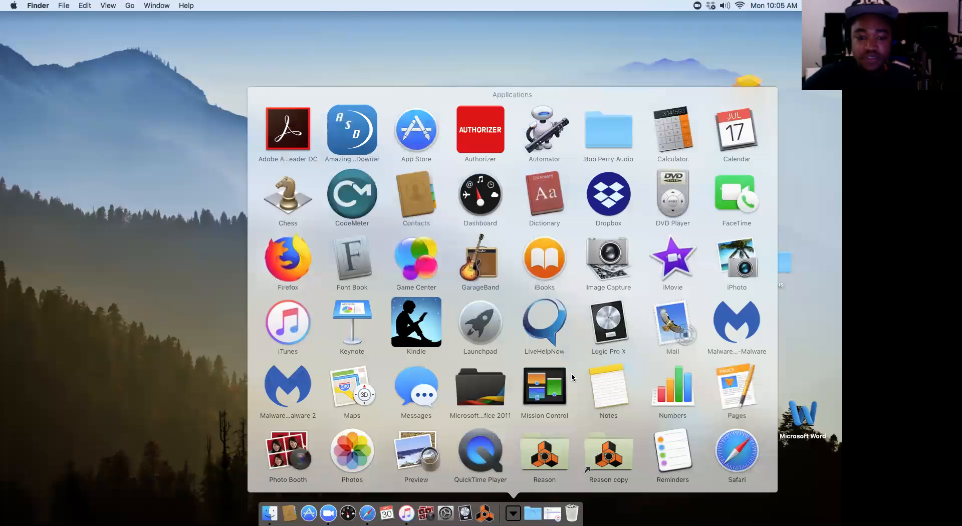
pyautogui.scroll(-1, 479, 262)
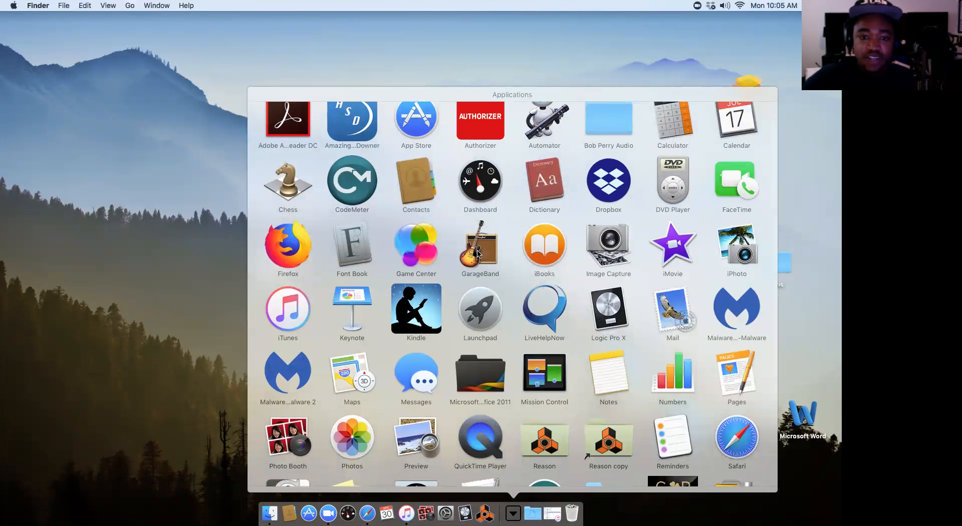
pyautogui.click(479, 258)
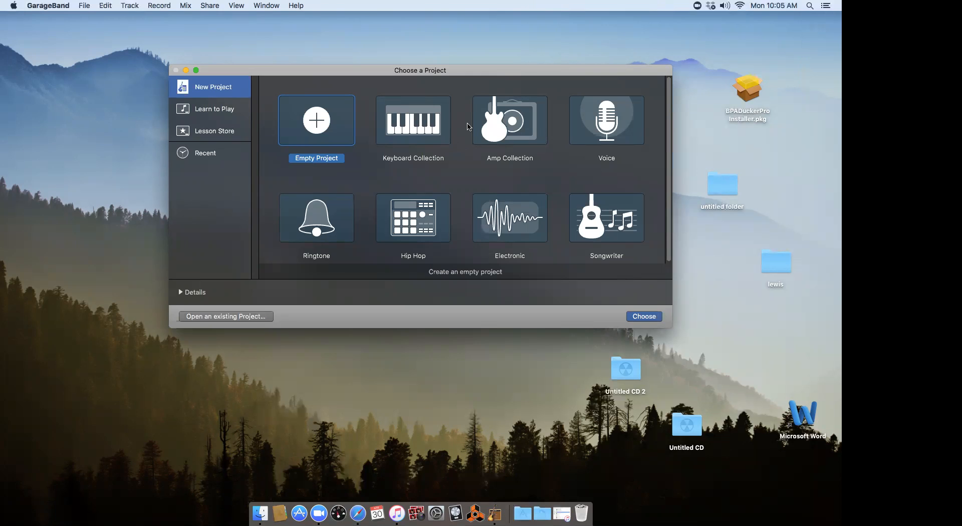
# Step: Create an empty project with a Software Instrument track
pyautogui.scroll(-1, 361, 125)
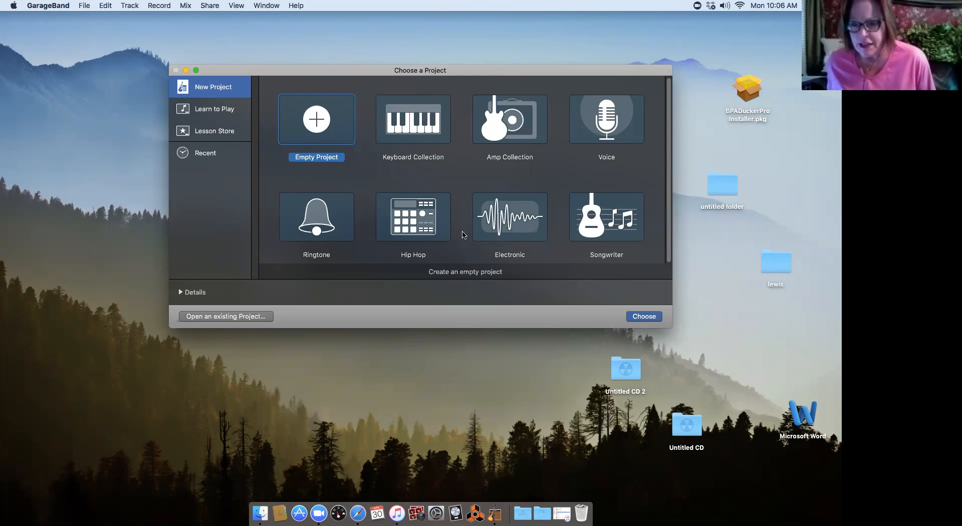
pyautogui.doubleClick(329, 132)
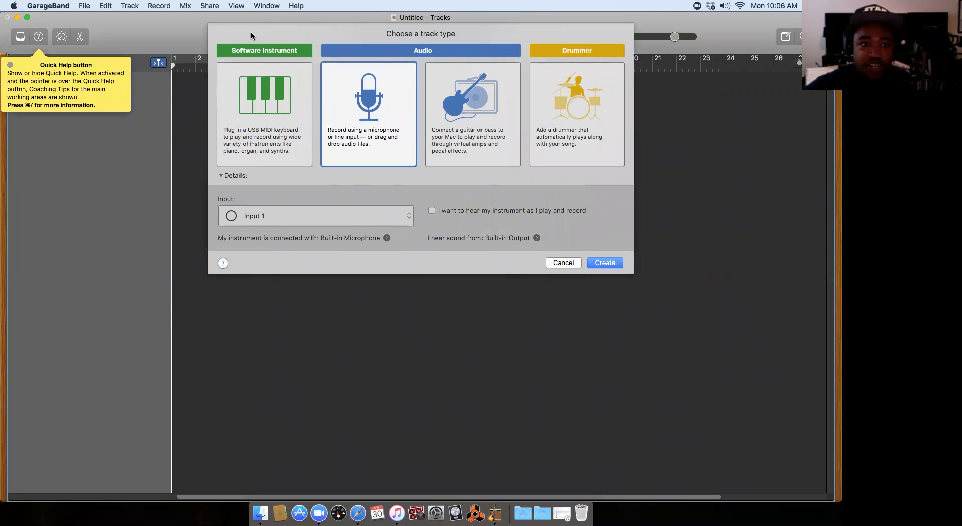
pyautogui.click(264, 107)
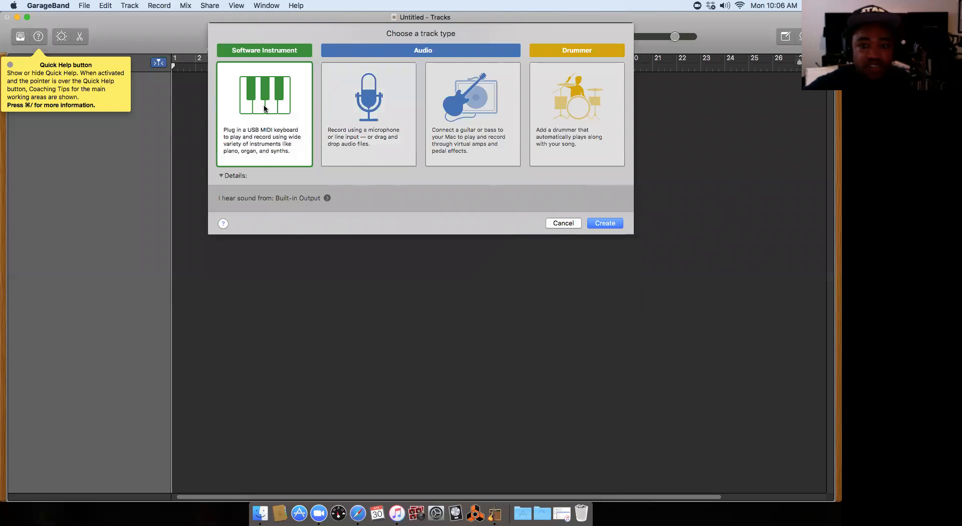
pyautogui.click(605, 224)
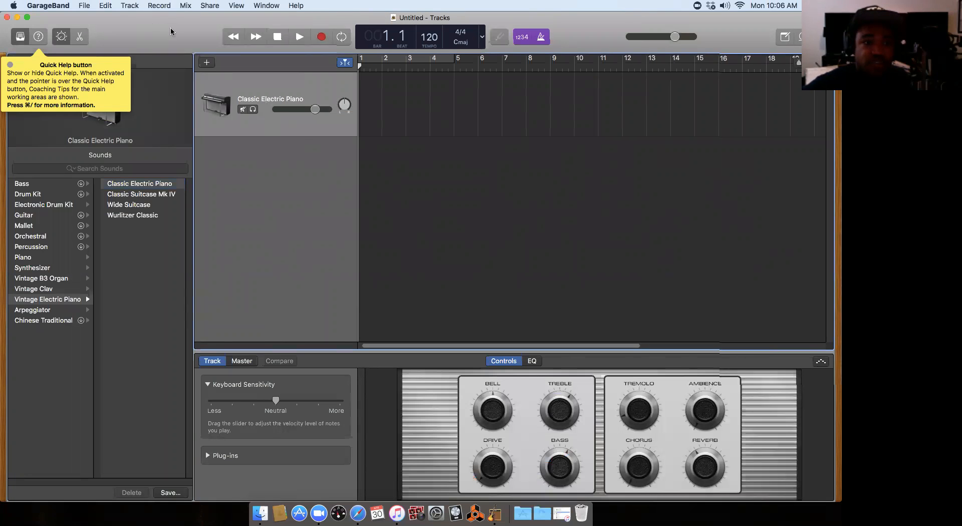
# Step: Move the project window to uncover the desktop and add the Blown Away MP3 as a new audio track starting at bar 1
pyautogui.moveTo(128, 20); pyautogui.dragTo(53, 43)
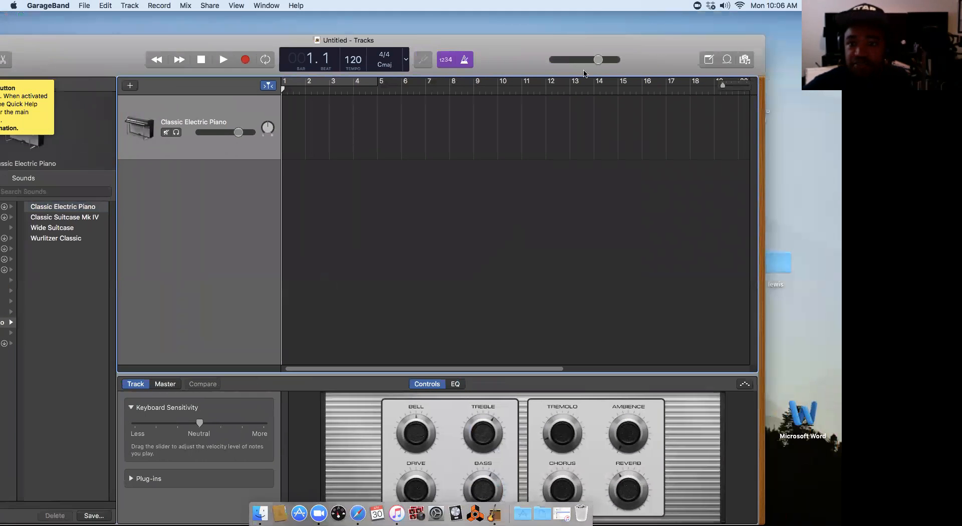
pyautogui.moveTo(660, 59); pyautogui.dragTo(592, 344)
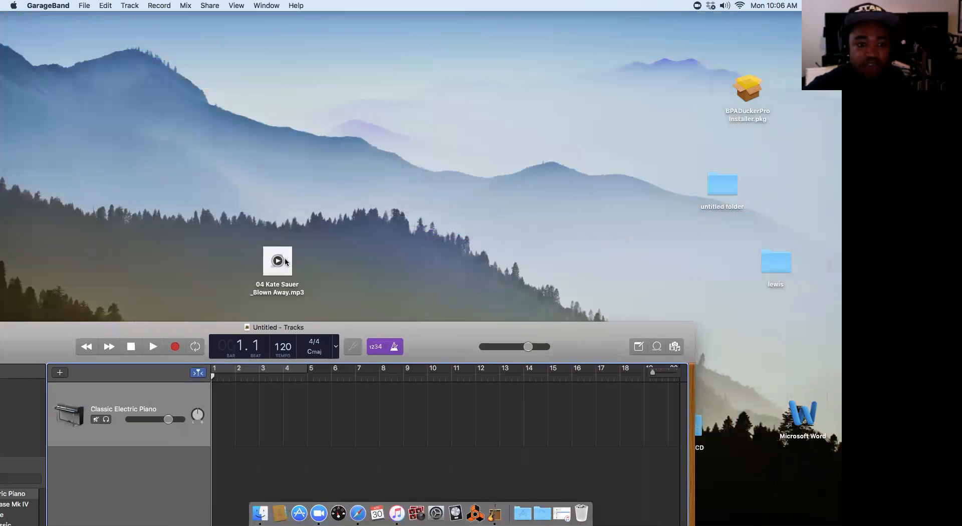
pyautogui.moveTo(285, 250); pyautogui.dragTo(220, 469)
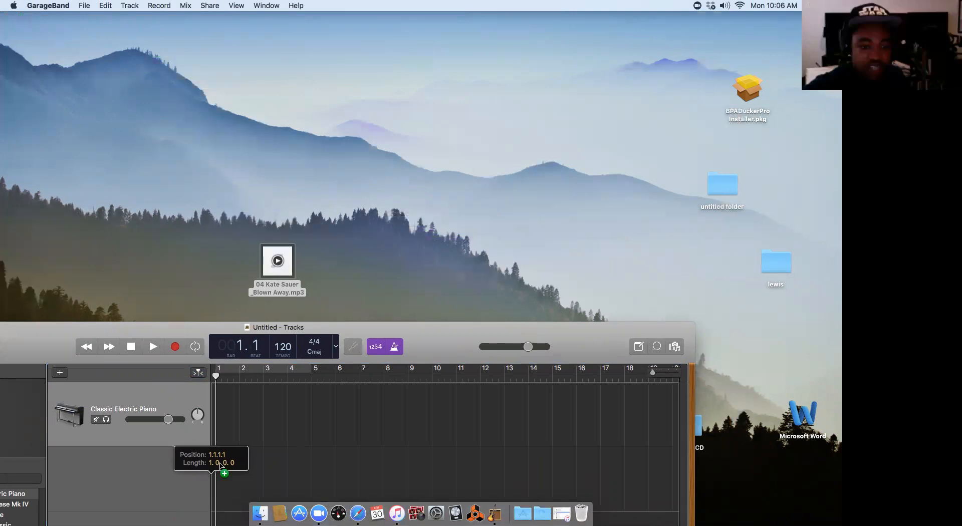
# Step: Reposition the project window so the sound library, track headers and timeline are all in view, and select the audio region
pyautogui.doubleClick(58, 325)
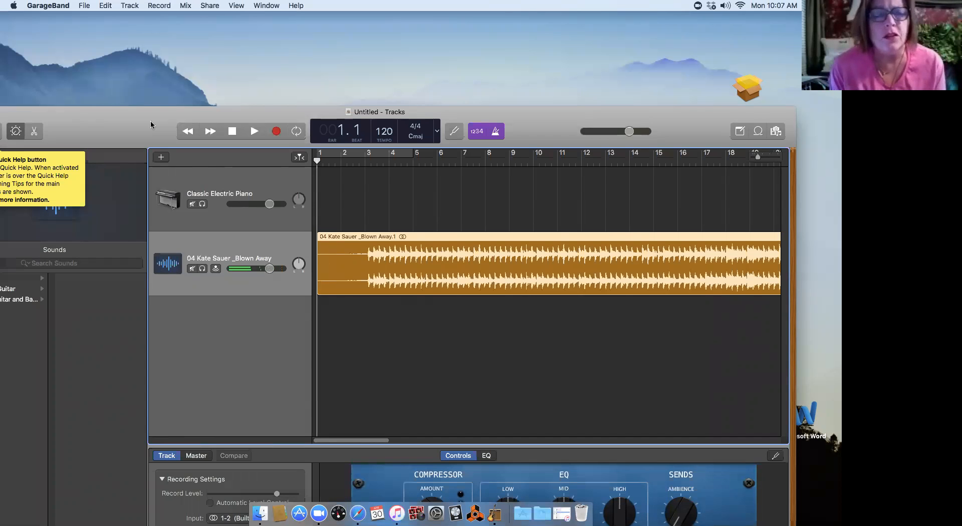
pyautogui.moveTo(101, 112); pyautogui.dragTo(155, 73)
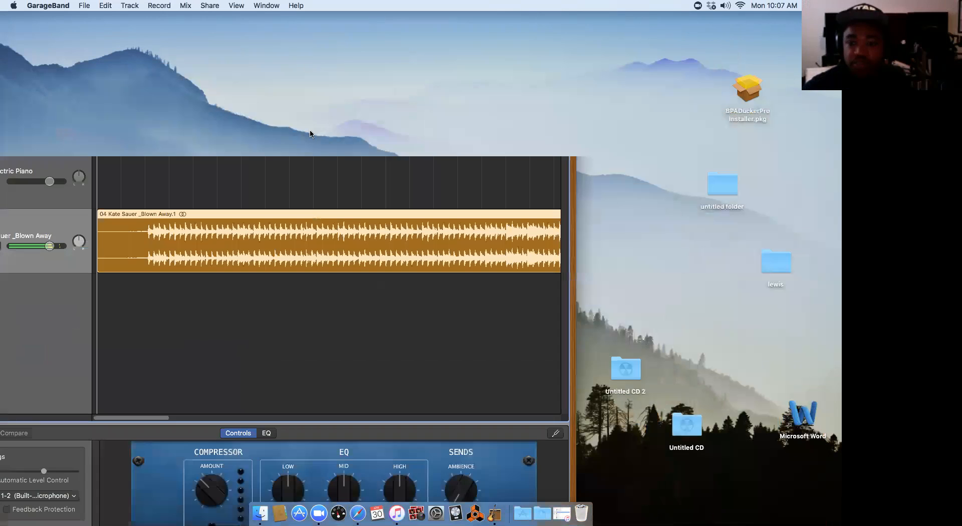
pyautogui.moveTo(311, 133); pyautogui.dragTo(455, 259)
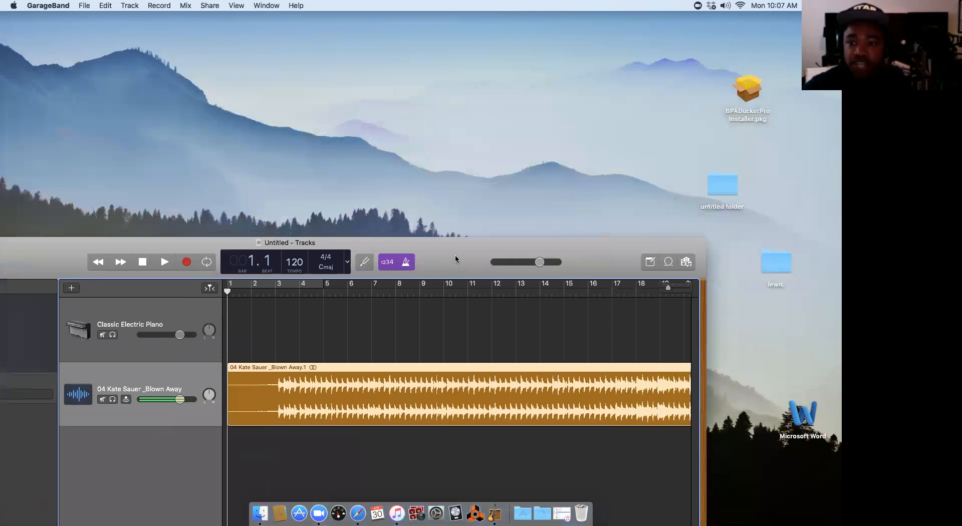
pyautogui.moveTo(436, 200); pyautogui.dragTo(452, 75)
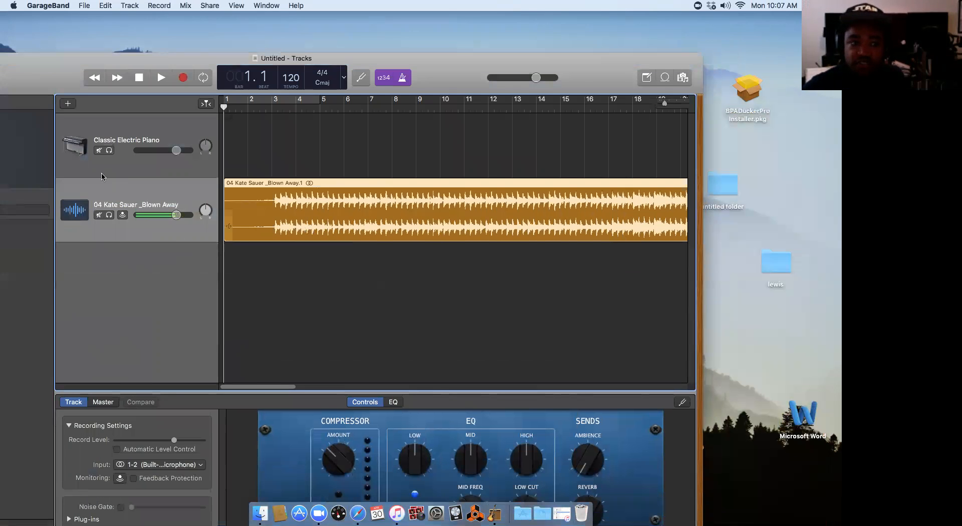
pyautogui.click(125, 132)
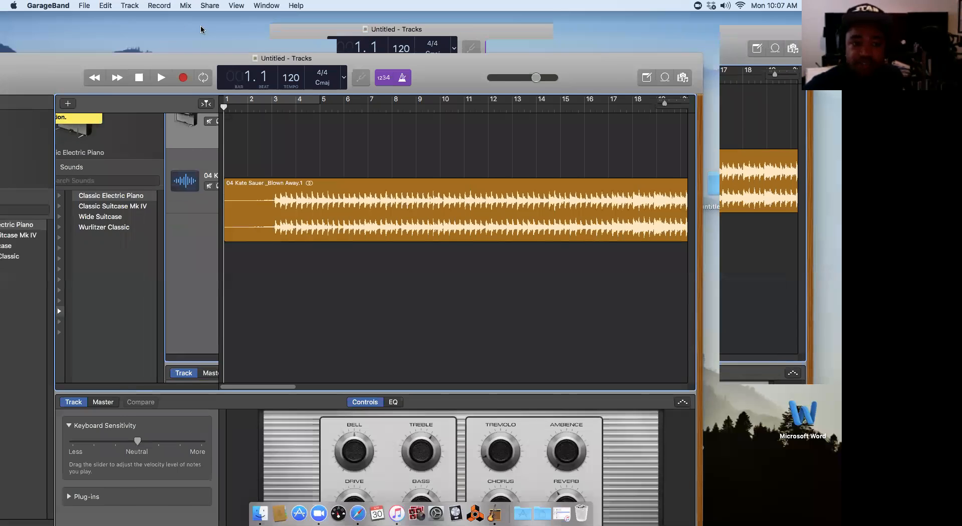
pyautogui.moveTo(68, 62); pyautogui.dragTo(218, 22)
pyautogui.click(480, 169)
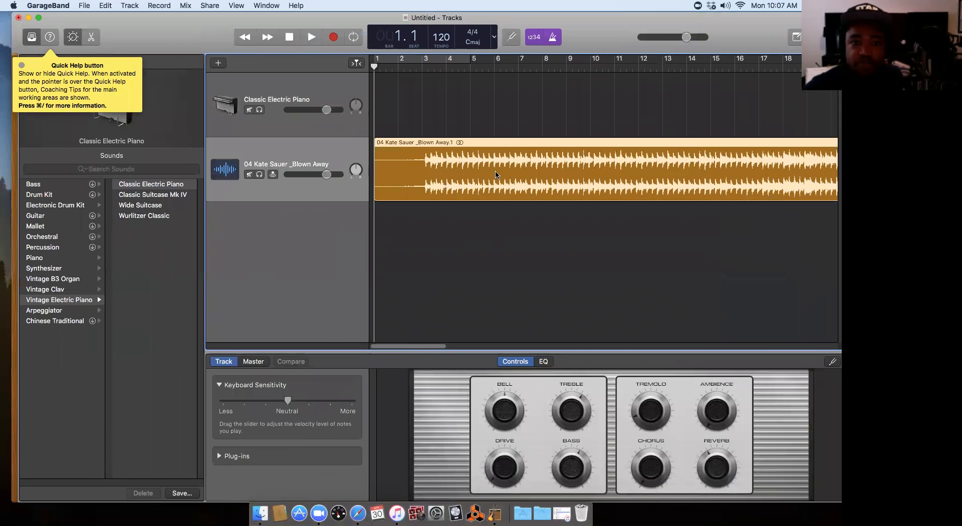
# Step: Change the electric piano track's sound to the Synthesizer lead Smooth Analog Lead and adjust its Delay and Reverb to about the middle
pyautogui.click(323, 104)
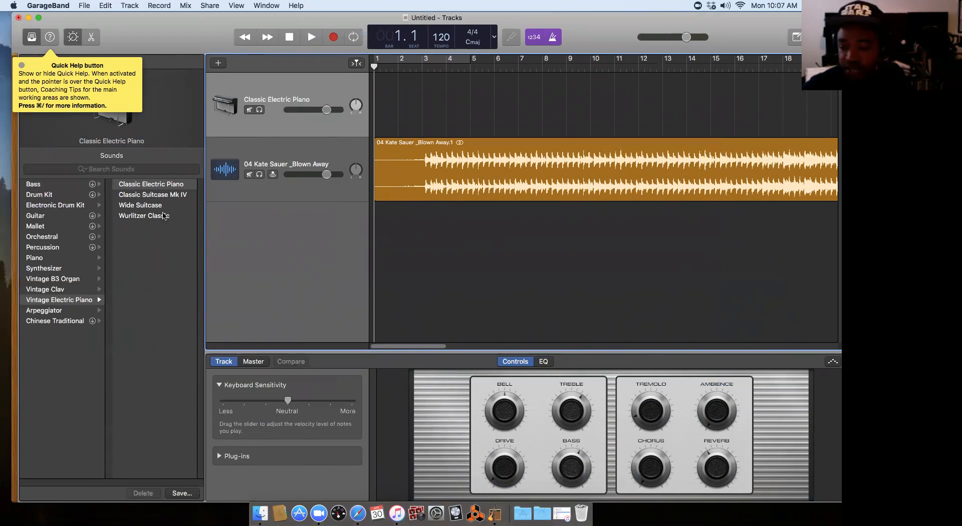
pyautogui.click(53, 269)
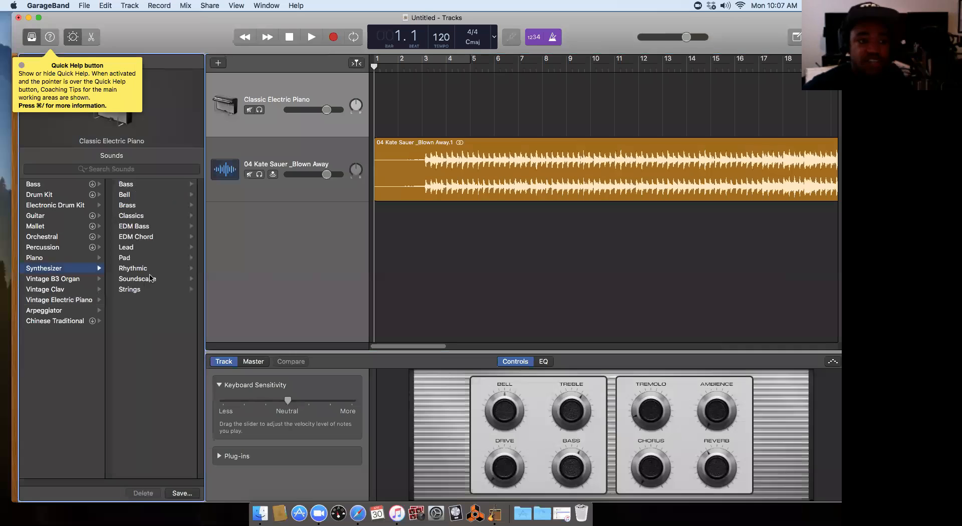
pyautogui.click(126, 247)
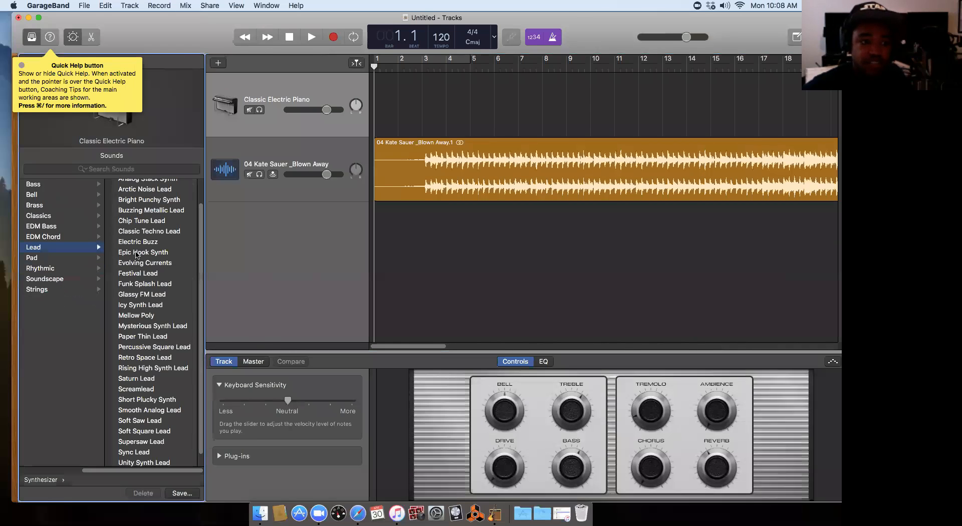
pyautogui.click(149, 412)
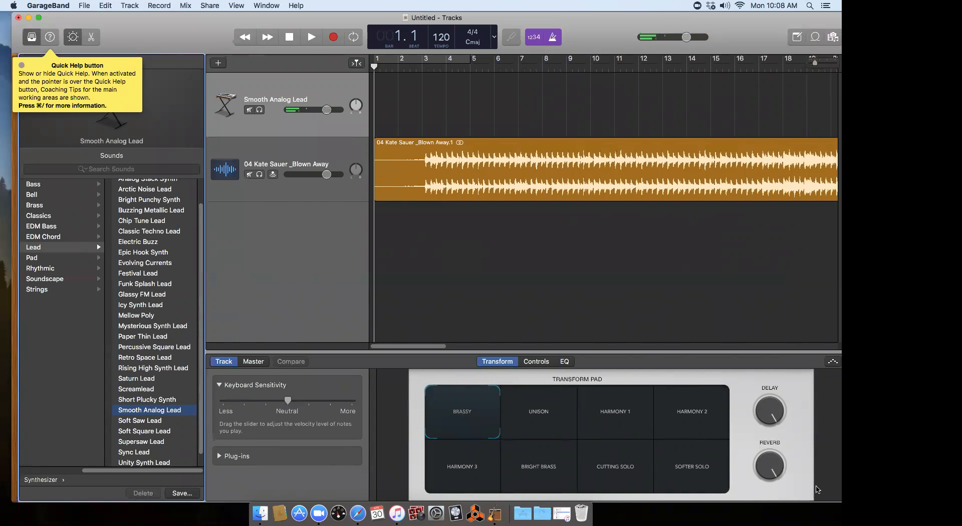
pyautogui.moveTo(773, 477)
pyautogui.mouseDown()
pyautogui.moveTo(773, 452)
pyautogui.moveTo(771, 485)
pyautogui.mouseUp()
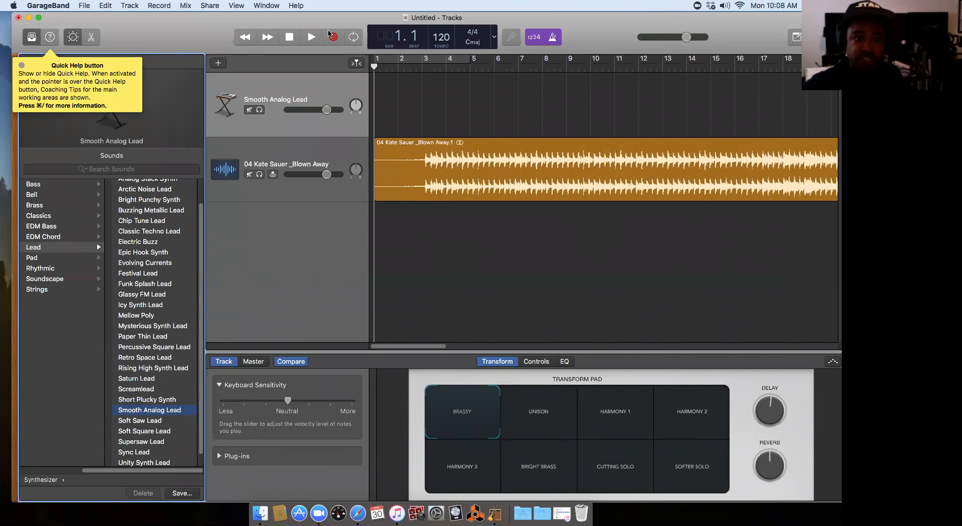
# Step: Shift the project window lower and switch between the audio and Smooth Analog Lead tracks, ending on the synth track
pyautogui.moveTo(189, 26); pyautogui.dragTo(223, 77)
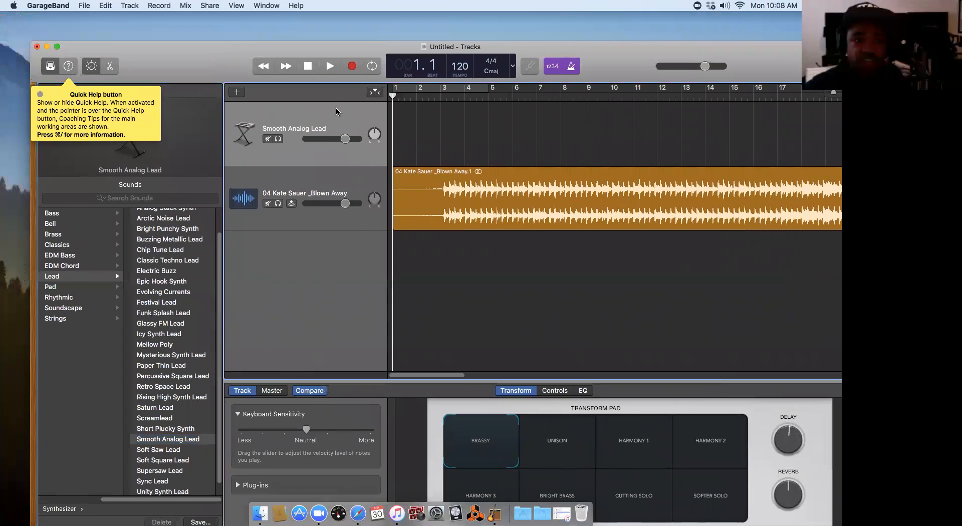
pyautogui.click(350, 177)
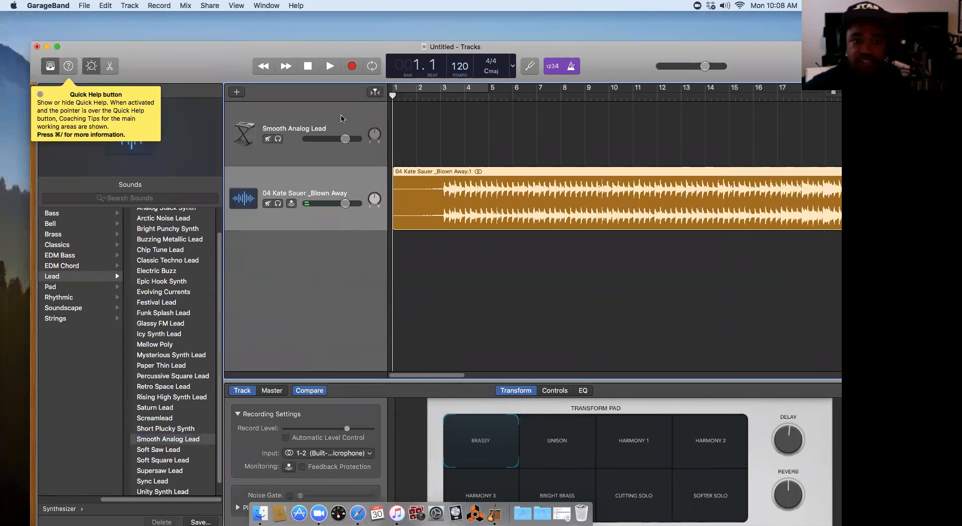
pyautogui.click(341, 123)
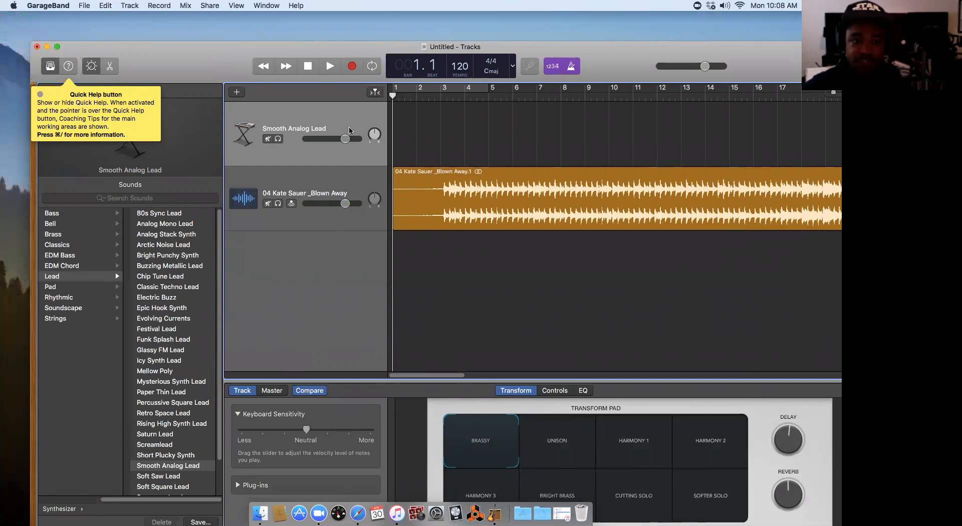
pyautogui.click(353, 182)
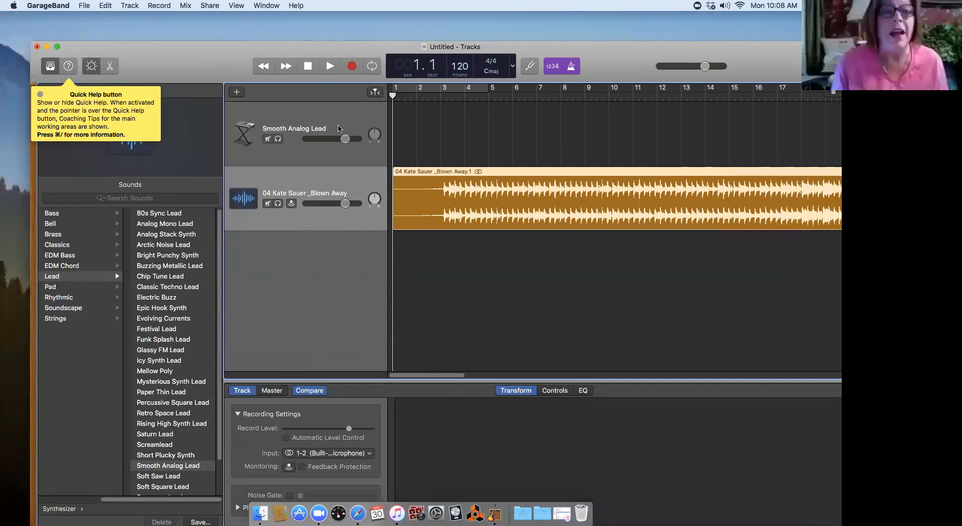
pyautogui.click(339, 130)
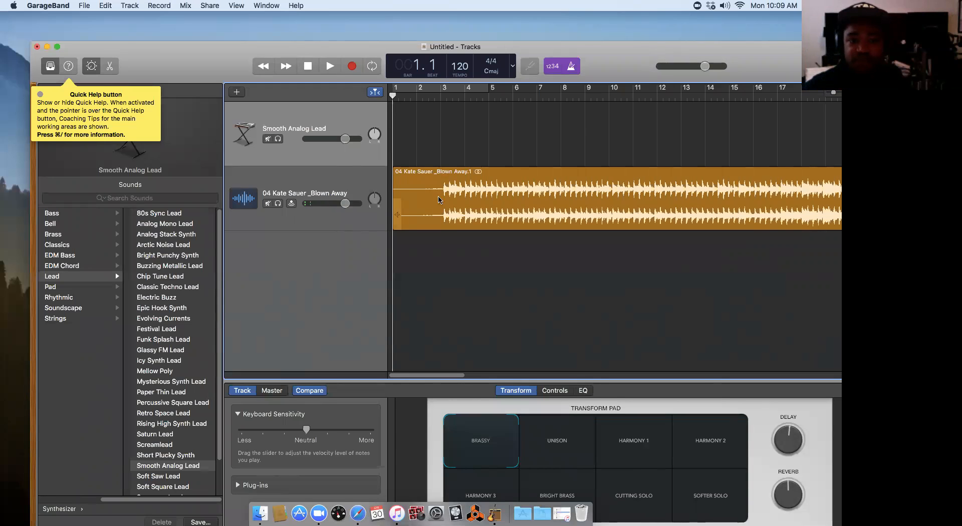
# Step: Trim about one bar of silence from the beginning of the Blown Away audio region and start the region at bar 1
pyautogui.click(397, 210)
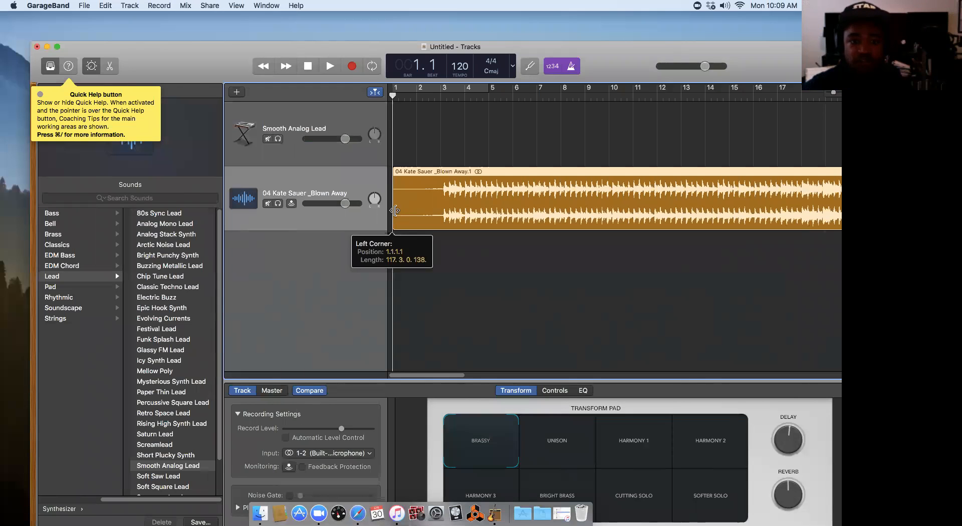
pyautogui.moveTo(412, 210); pyautogui.dragTo(445, 210)
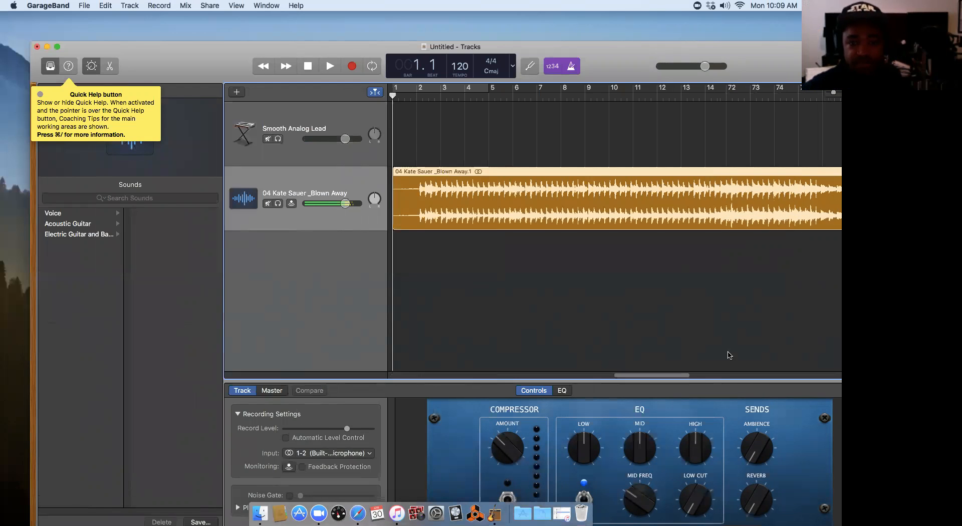
pyautogui.hscroll(20, 729, 355)
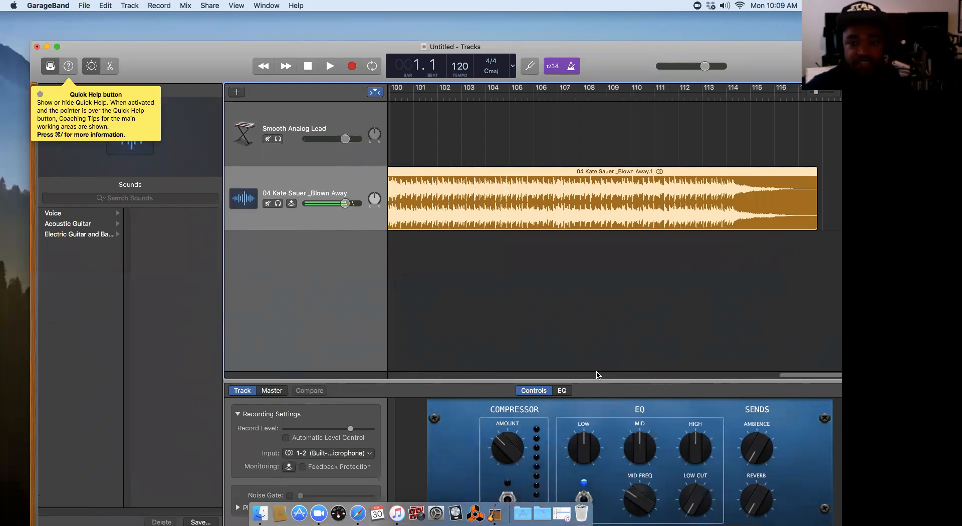
# Step: Play the trimmed audio from bar 1 to about bar 2 and select the Smooth Analog Lead track during playback
pyautogui.hscroll(-10, 642, 381)
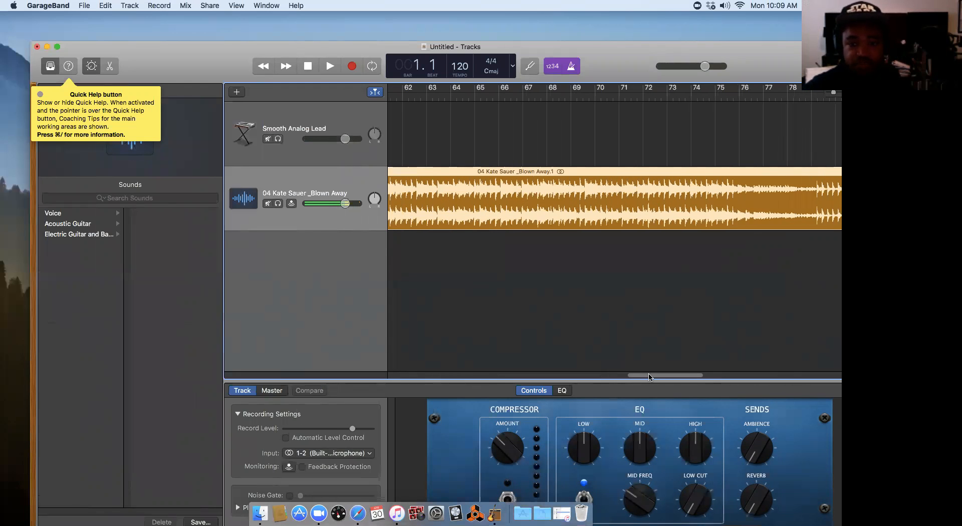
pyautogui.hscroll(-15, 391, 373)
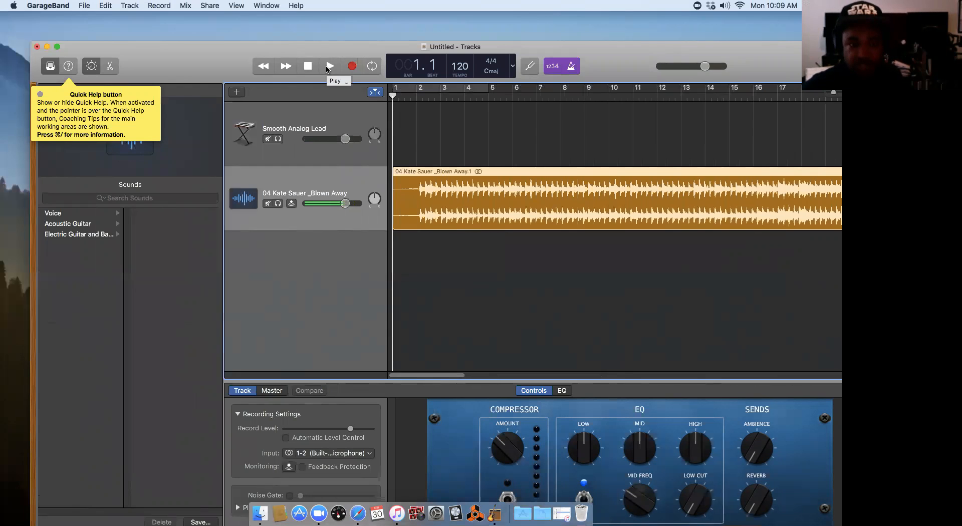
pyautogui.click(326, 68)
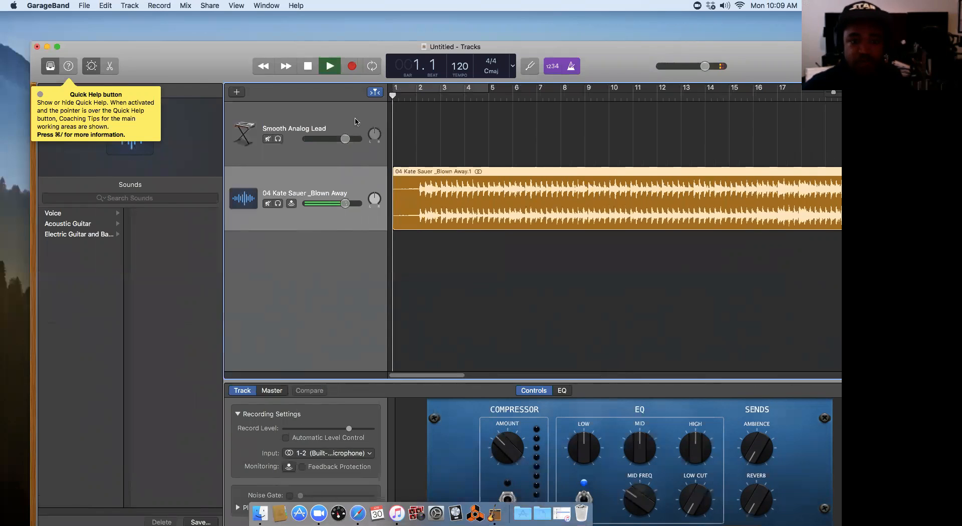
pyautogui.press('Up')
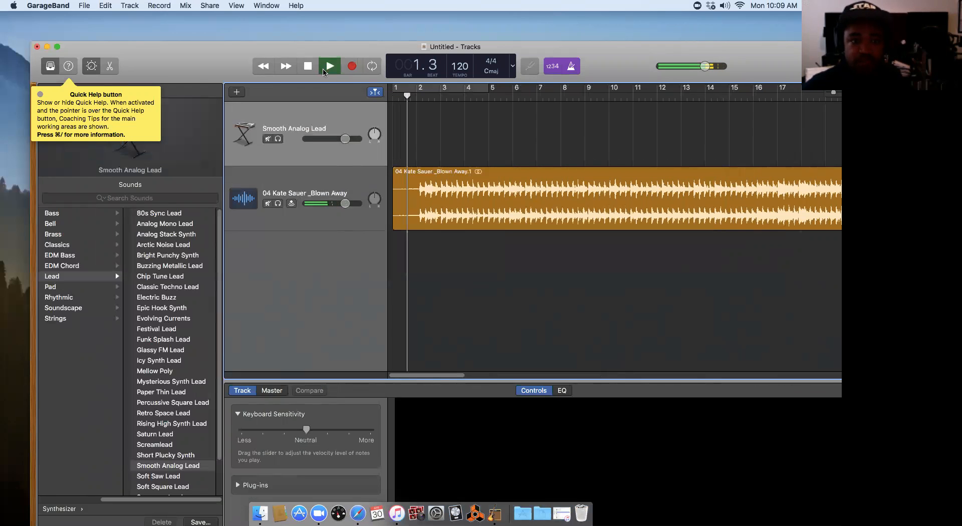
pyautogui.click(323, 68)
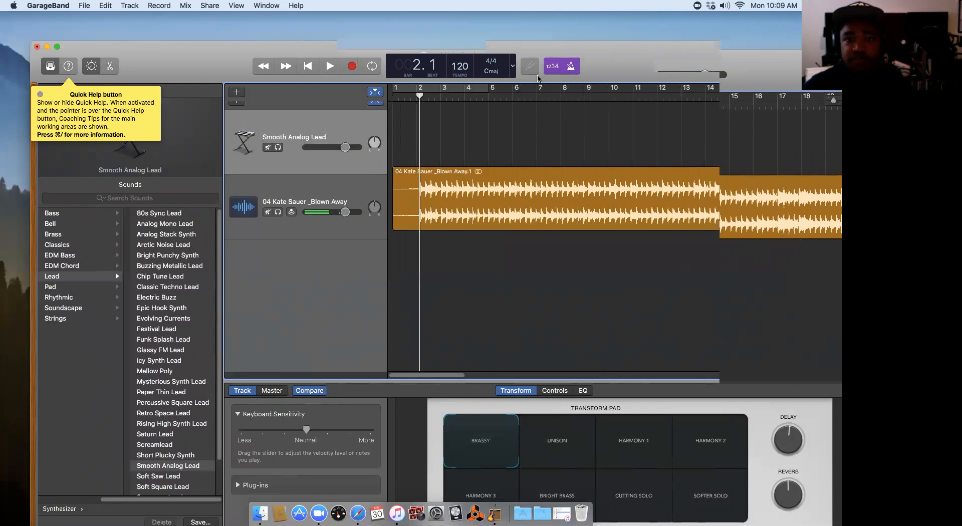
# Step: Turn off the count-in and metronome, and return the playhead to bar 1 with the whole project window in view
pyautogui.moveTo(612, 59); pyautogui.dragTo(611, 69)
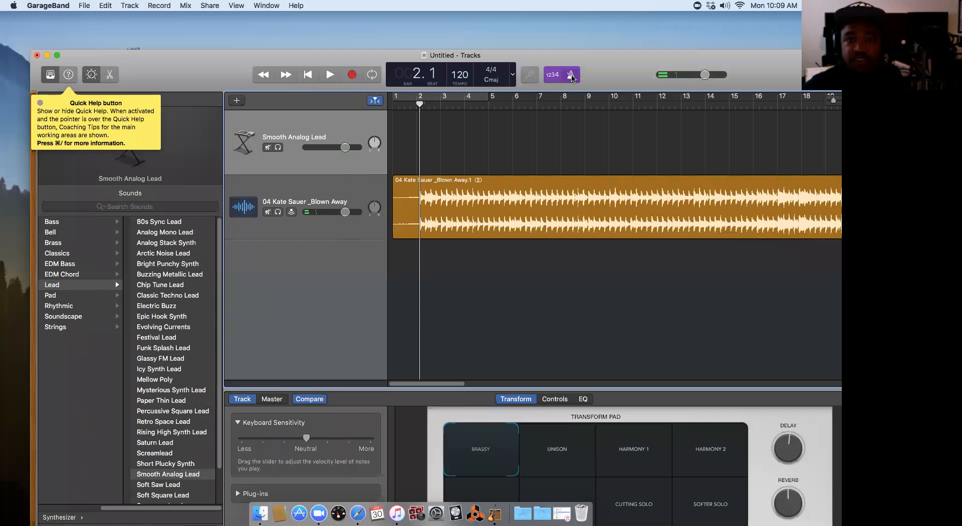
pyautogui.moveTo(609, 70); pyautogui.dragTo(565, 41)
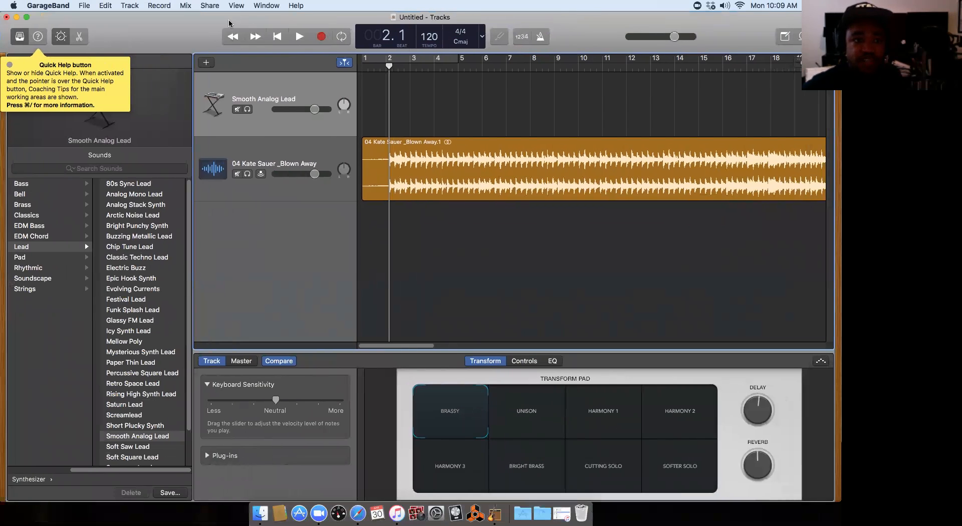
pyautogui.moveTo(229, 23); pyautogui.dragTo(226, 50)
pyautogui.press('Return')
pyautogui.moveTo(164, 64); pyautogui.dragTo(174, 32)
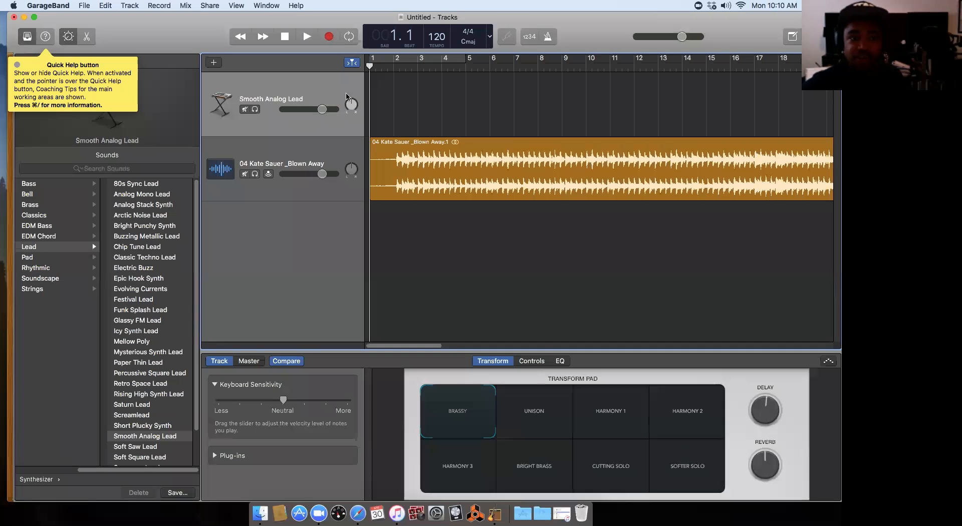
pyautogui.moveTo(200, 25); pyautogui.dragTo(195, 35)
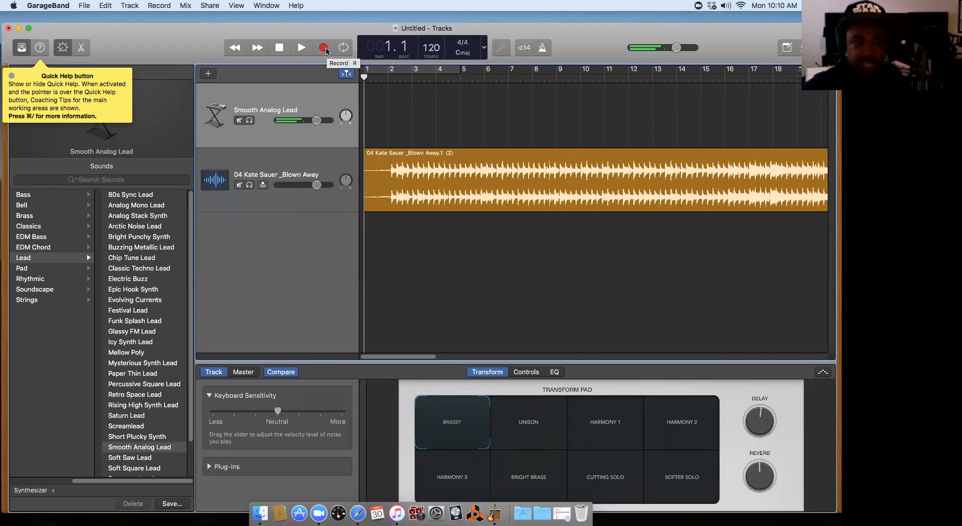
# Step: Record a synth melody on the Smooth Analog Lead track over the song, from bar 1 to about bar 18
pyautogui.click(325, 51)
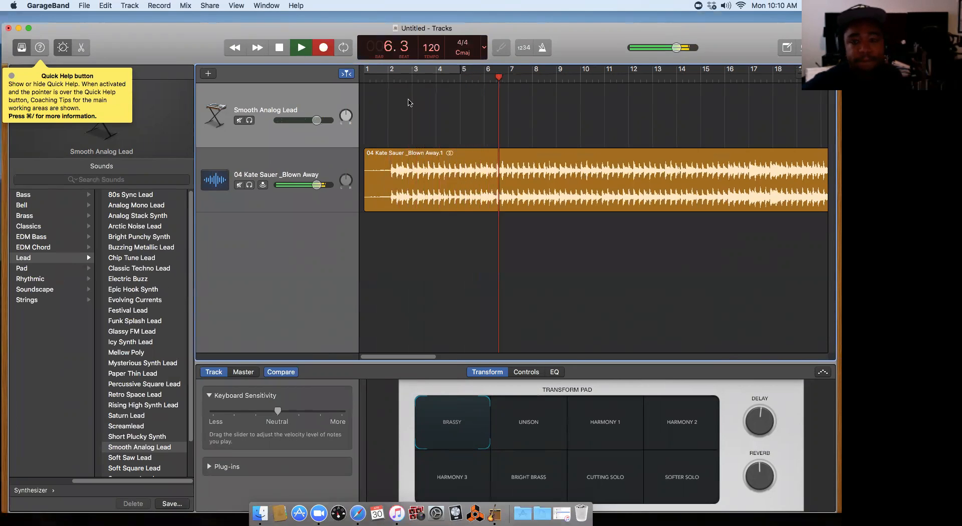
pyautogui.press('r')
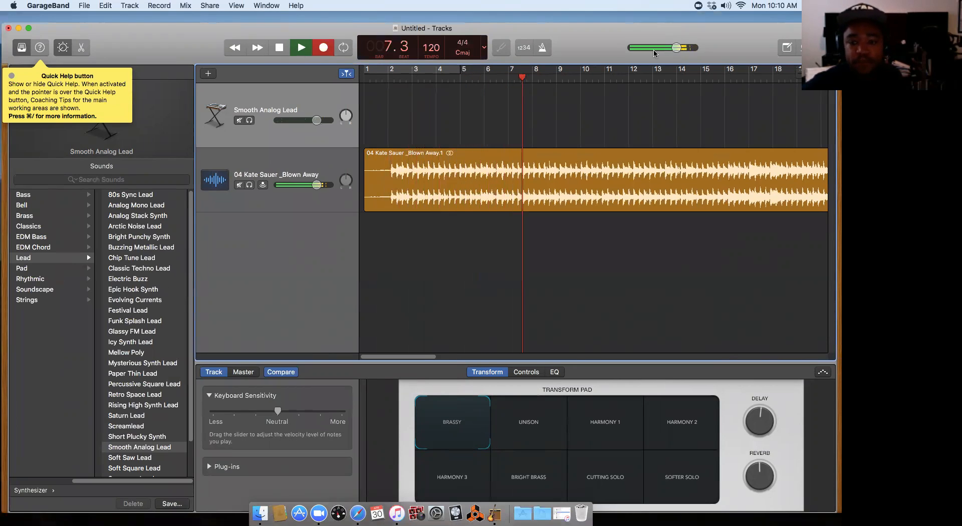
pyautogui.press('r')
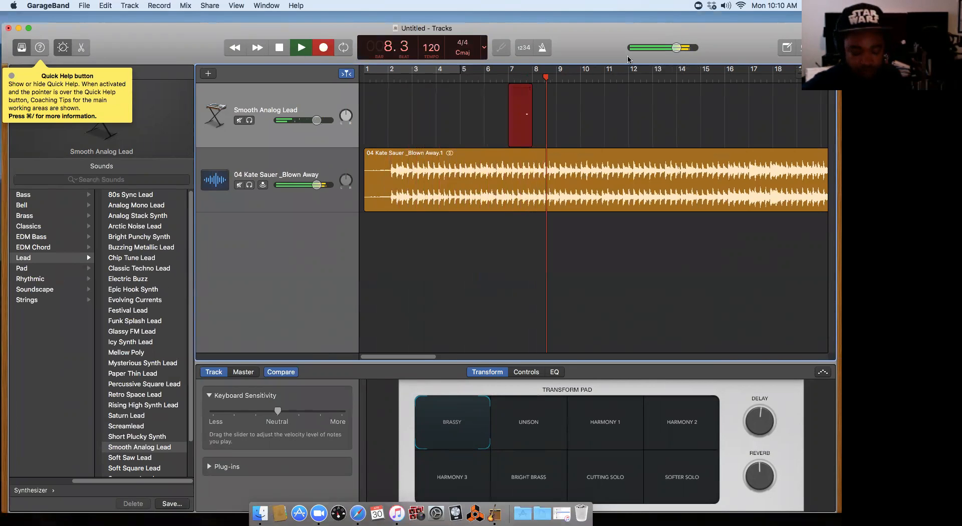
pyautogui.press('r')
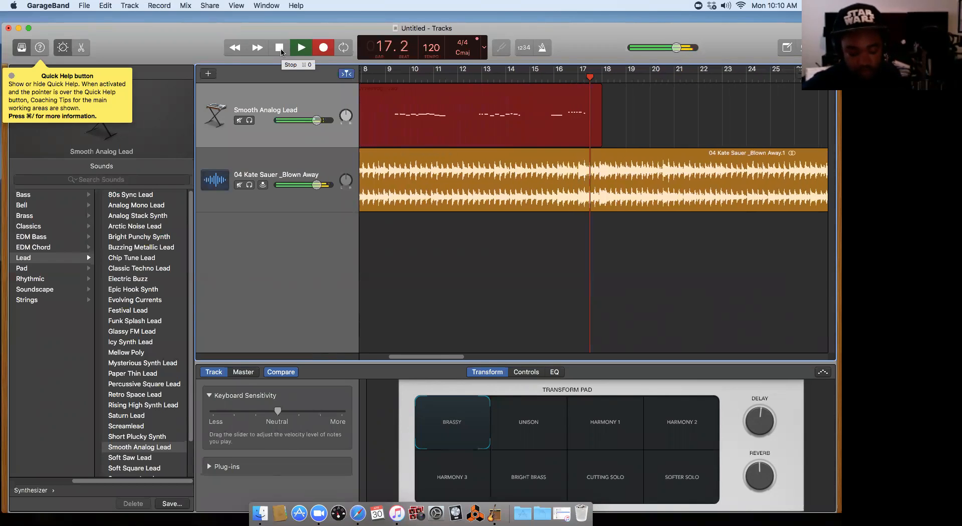
pyautogui.click(278, 49)
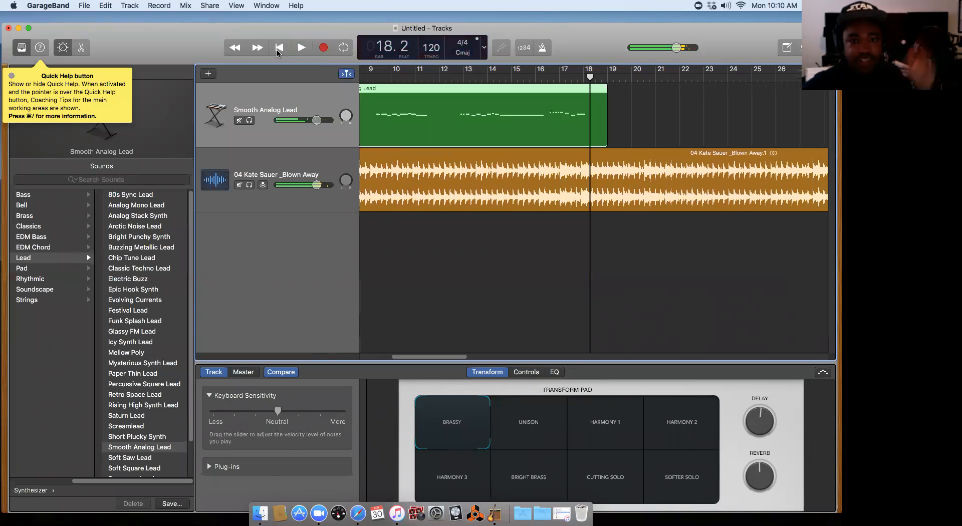
# Step: Place the playhead at bar 9 and open the recorded Smooth Analog Lead region in an enlarged Piano Roll editor
pyautogui.click(372, 76)
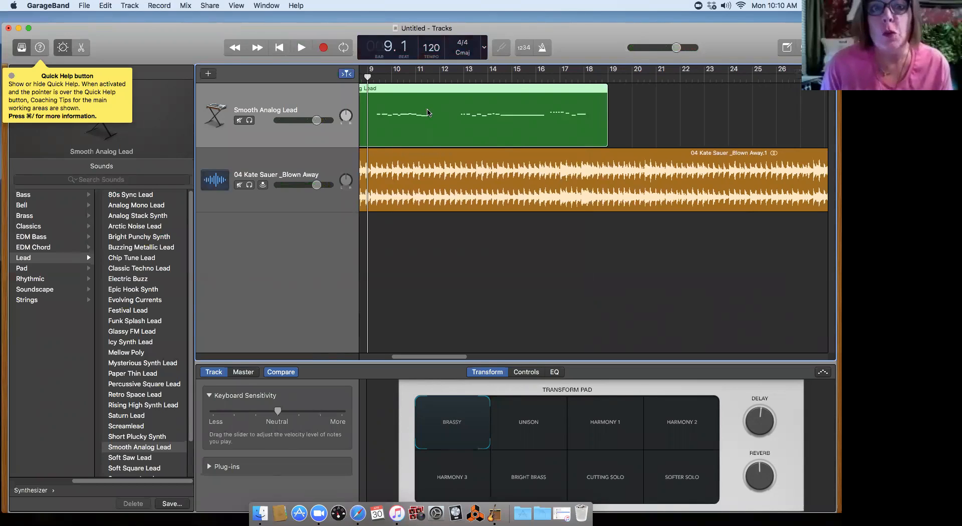
pyautogui.doubleClick(411, 131)
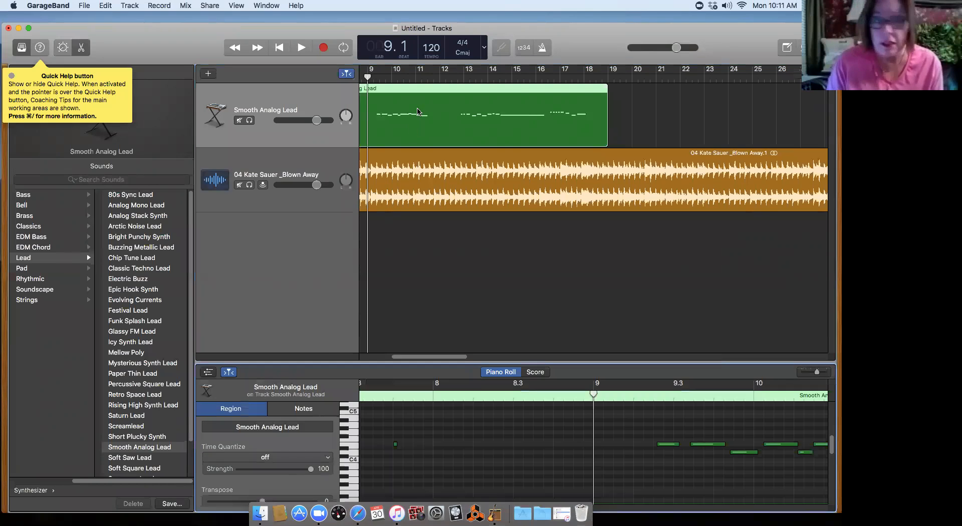
pyautogui.moveTo(473, 360); pyautogui.dragTo(475, 165)
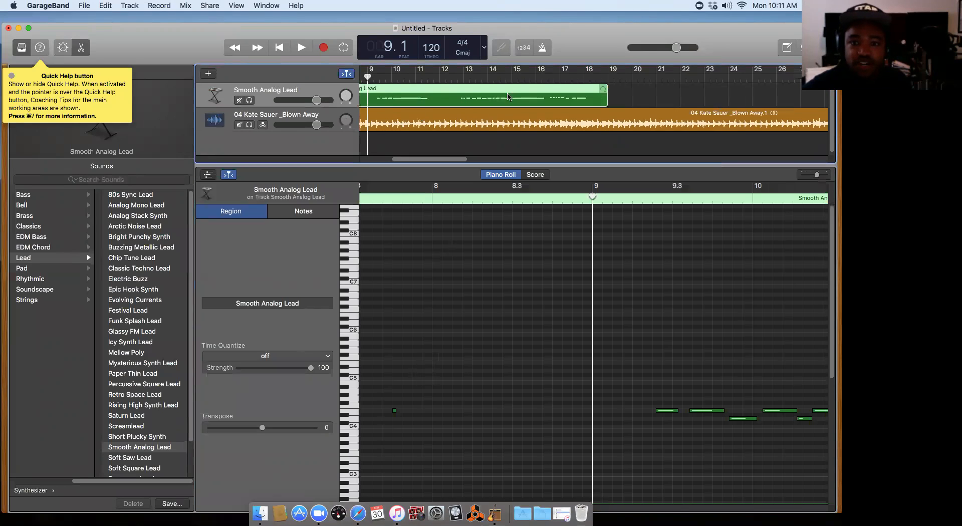
pyautogui.doubleClick(472, 96)
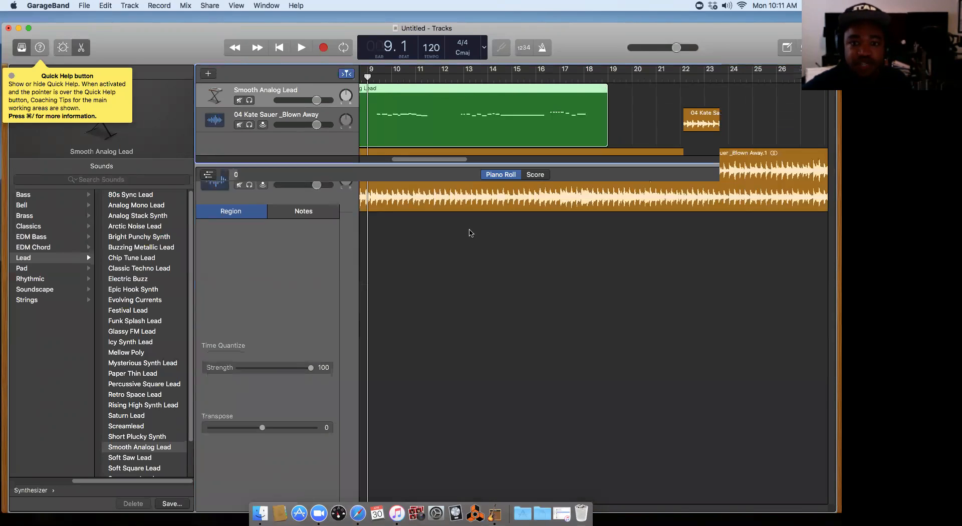
pyautogui.doubleClick(438, 120)
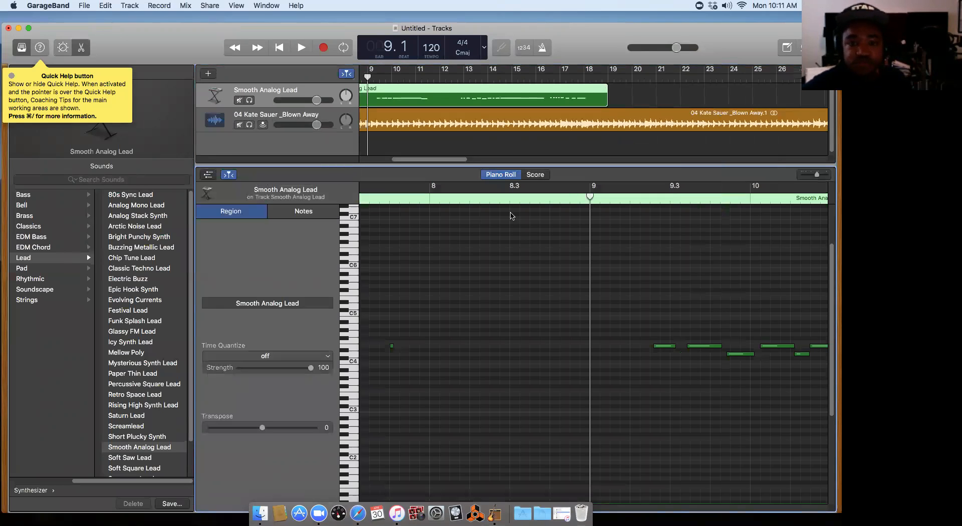
# Step: Delete the stray short note before bar 8 in the Piano Roll and shift the project window to show its right edge
pyautogui.moveTo(441, 306); pyautogui.dragTo(378, 366)
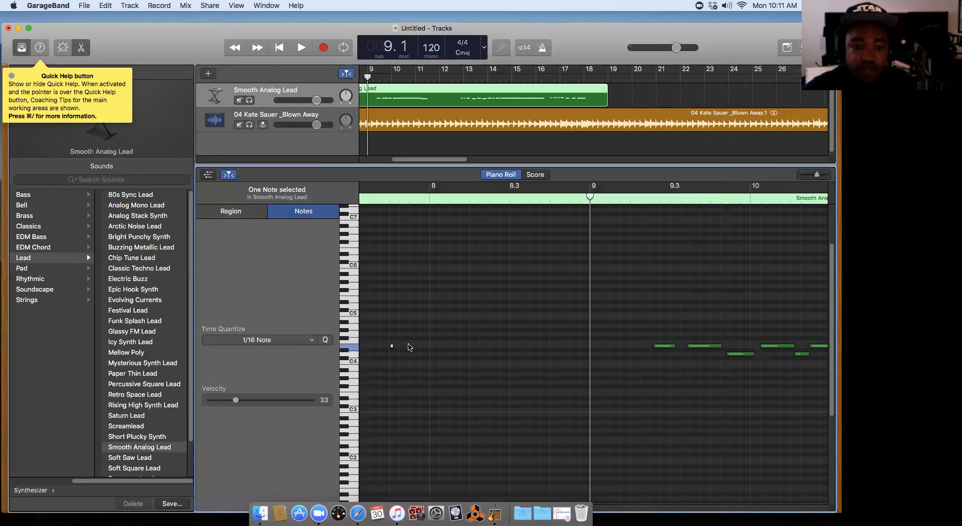
pyautogui.press('Delete')
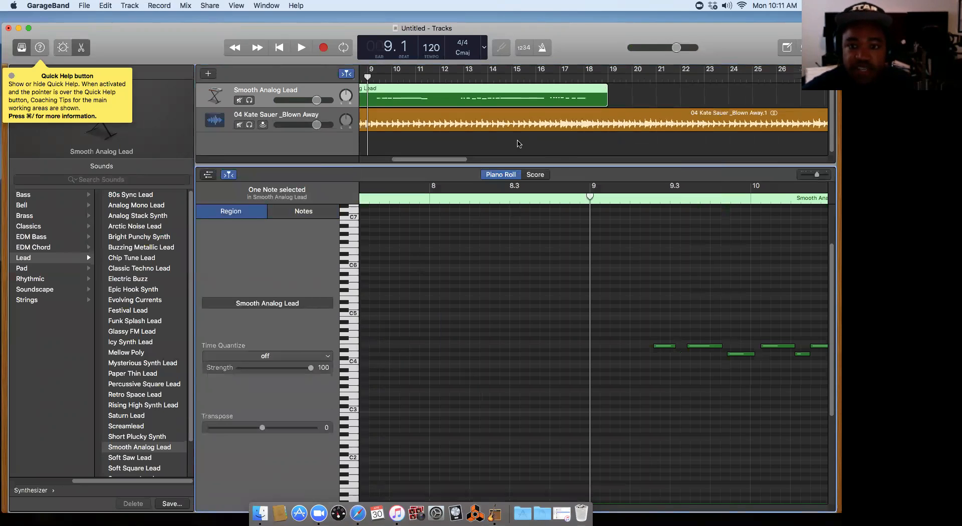
pyautogui.moveTo(594, 44); pyautogui.dragTo(486, 44)
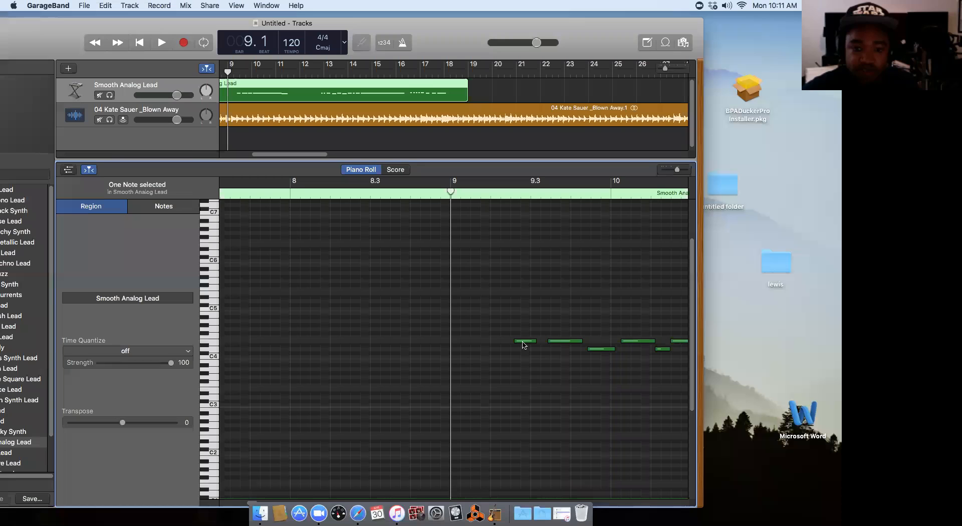
pyautogui.moveTo(523, 345)
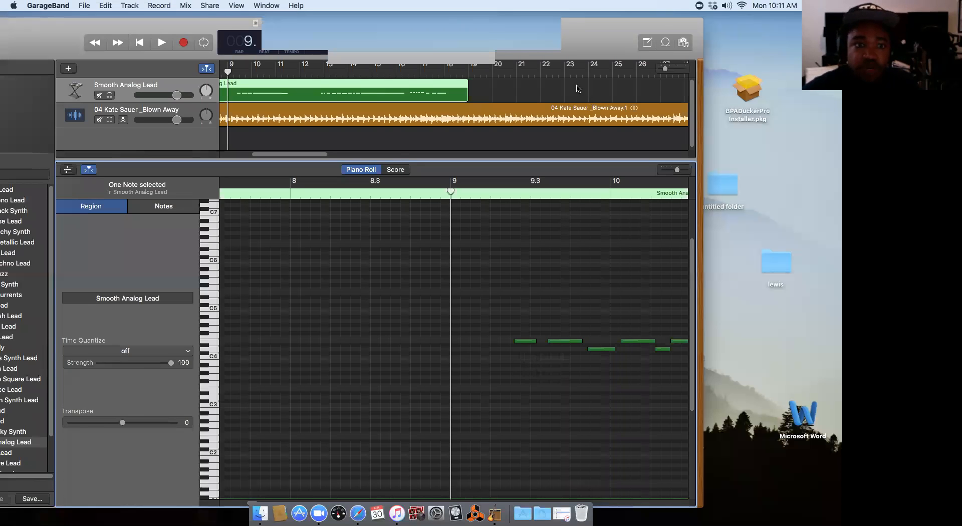
pyautogui.moveTo(559, 51); pyautogui.dragTo(577, 89)
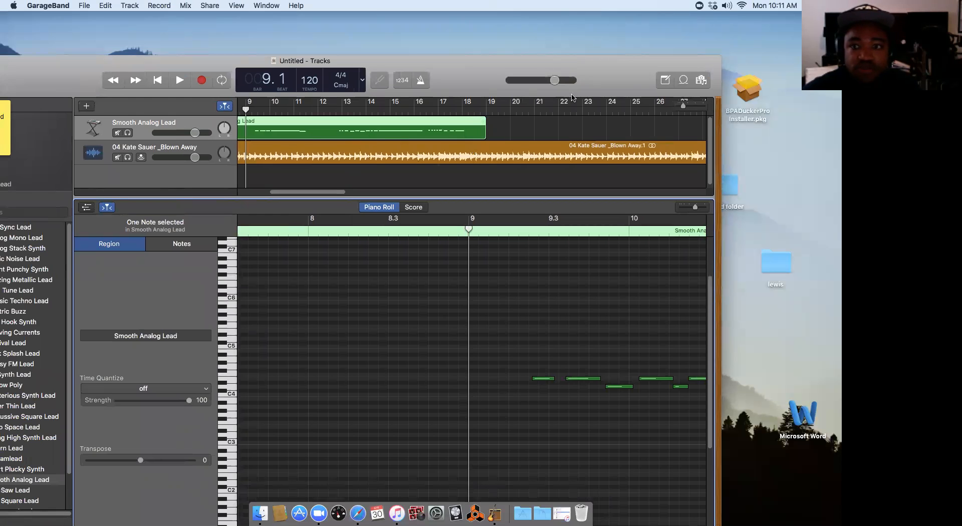
pyautogui.moveTo(601, 77); pyautogui.dragTo(608, 93)
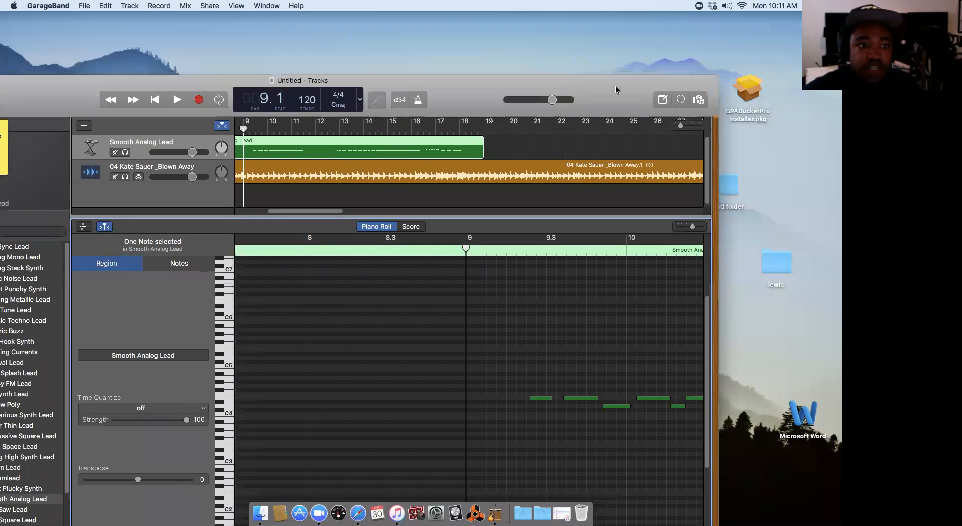
pyautogui.moveTo(612, 33); pyautogui.dragTo(611, 29)
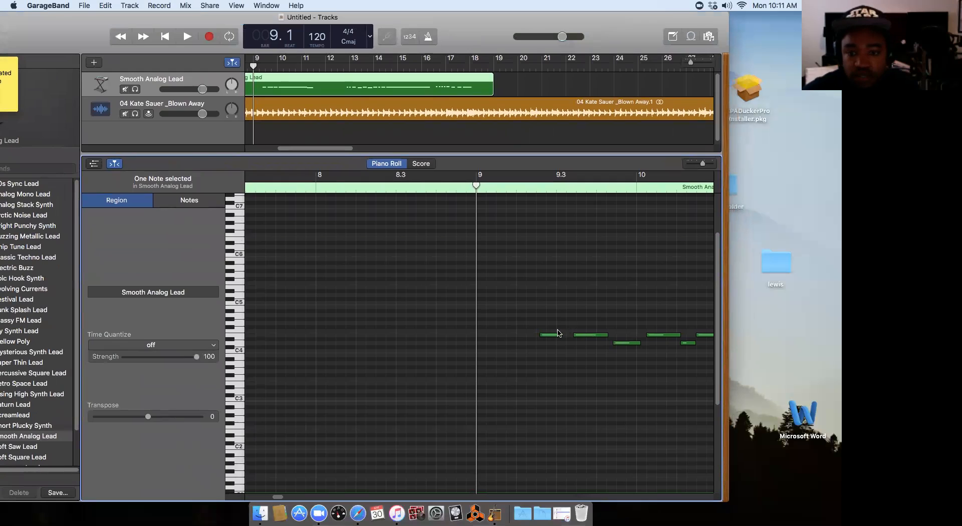
# Step: Try moving the first note after bar 9 slightly earlier in the Piano Roll, and undo the move
pyautogui.click(552, 335)
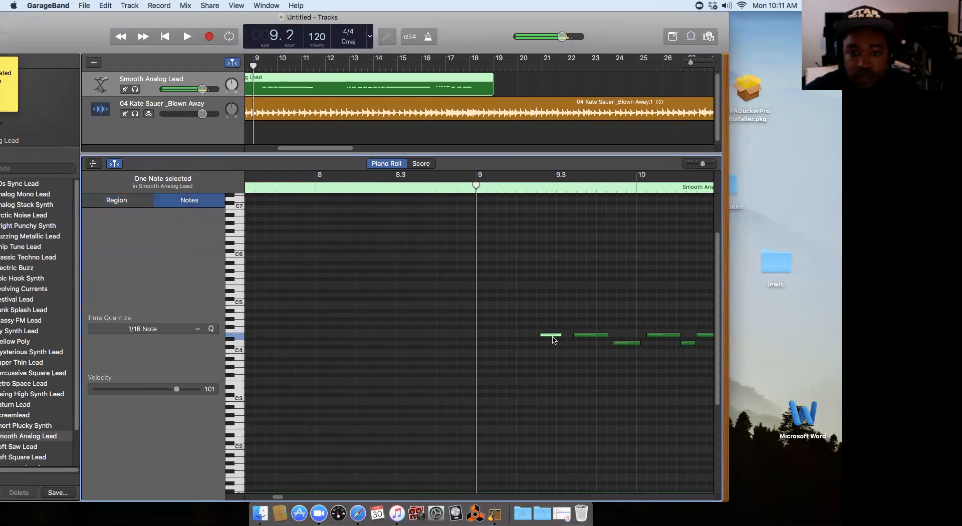
pyautogui.click(552, 337)
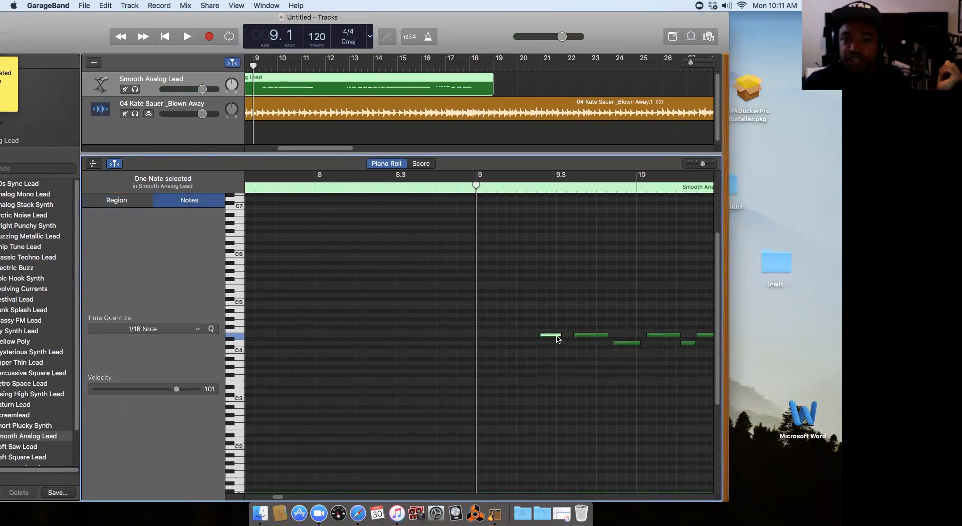
pyautogui.moveTo(548, 335); pyautogui.dragTo(534, 336)
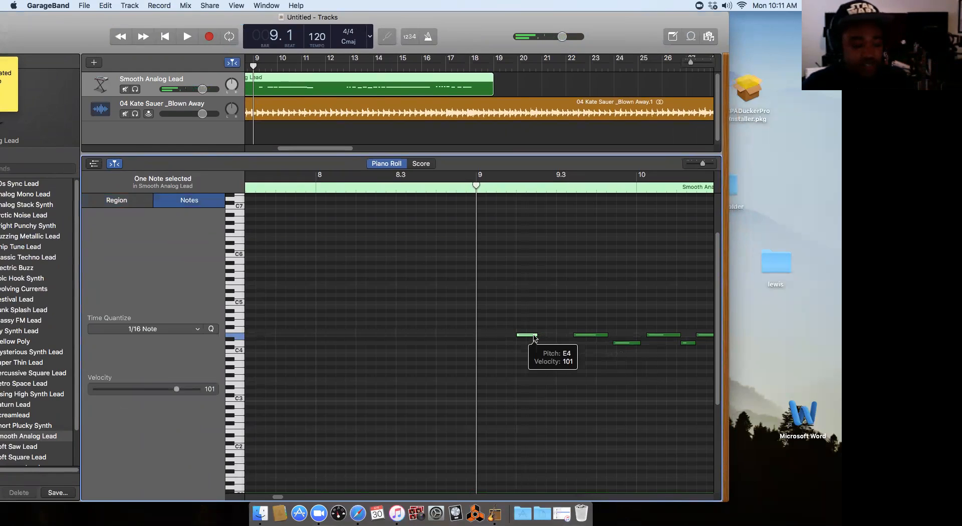
pyautogui.press('super+z')
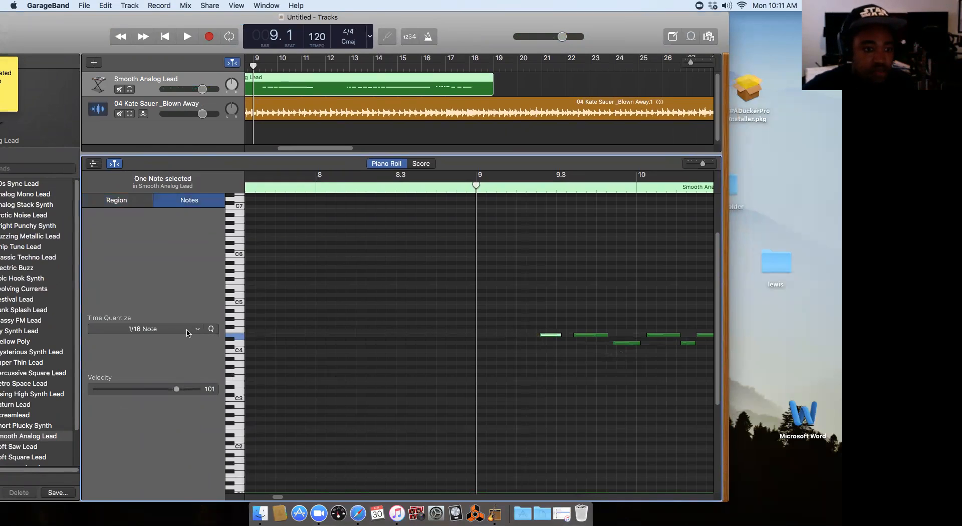
# Step: Lower the first note after bar 9 to D4 in the Piano Roll while keeping its timing
pyautogui.scroll(-3, 330, 251)
pyautogui.scroll(6, 331, 223)
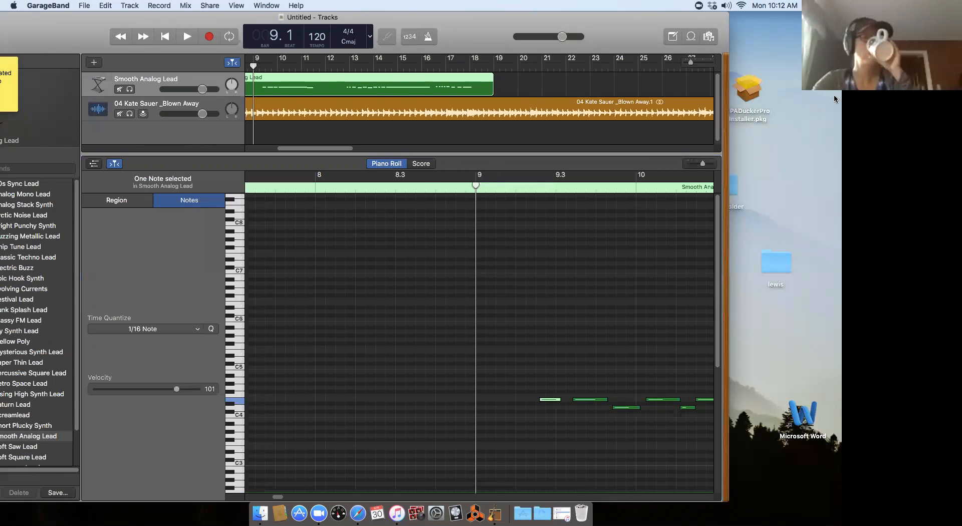
pyautogui.click(550, 403)
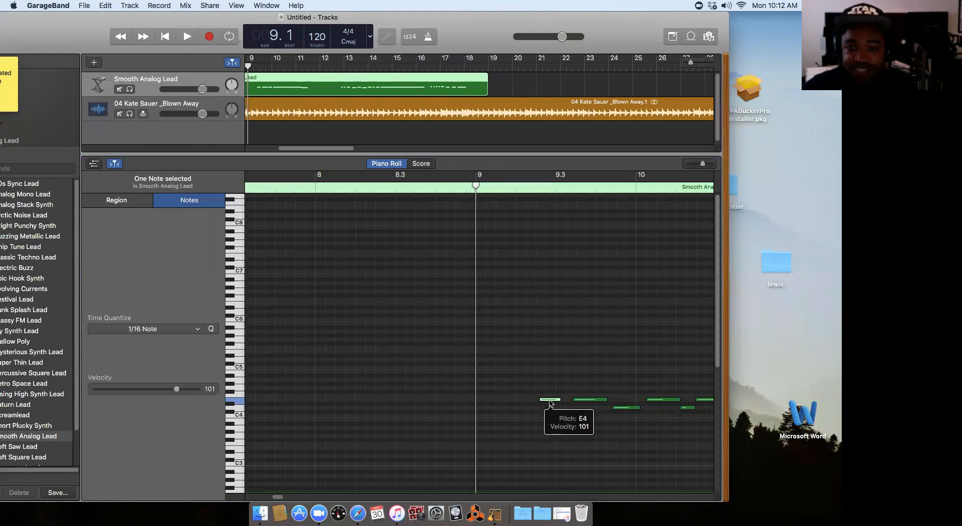
pyautogui.moveTo(551, 403); pyautogui.dragTo(583, 410)
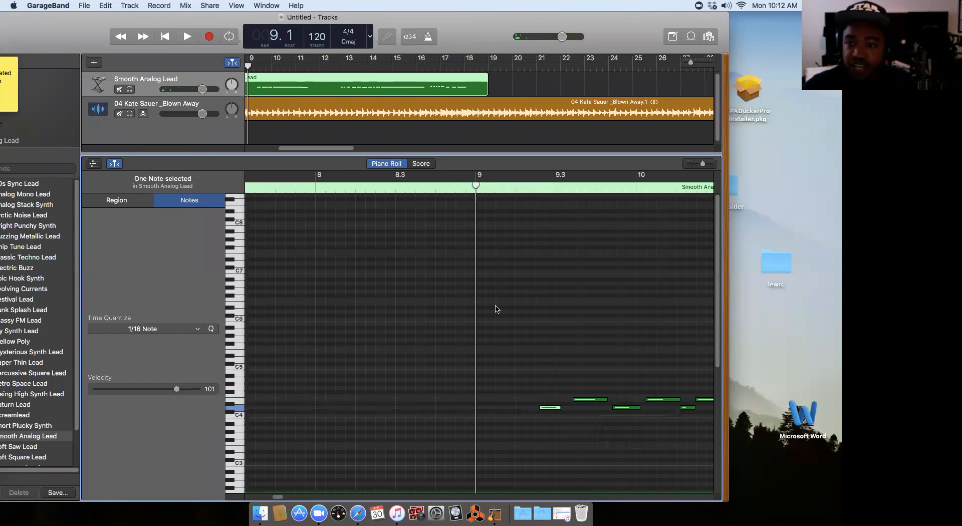
# Step: Play the edited melody with the song from bar 9 to just past bar 11 to hear the changed note
pyautogui.click(476, 188)
pyautogui.press('space')
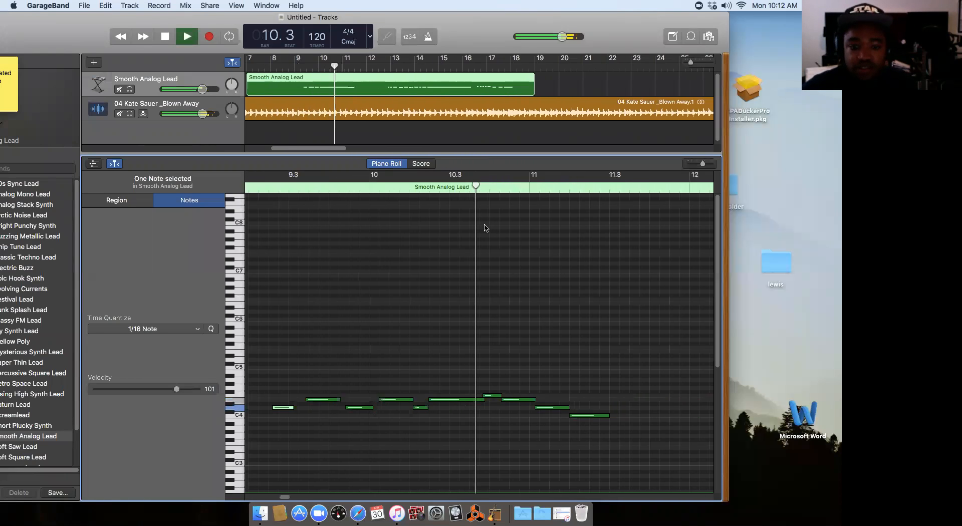
pyautogui.press('space')
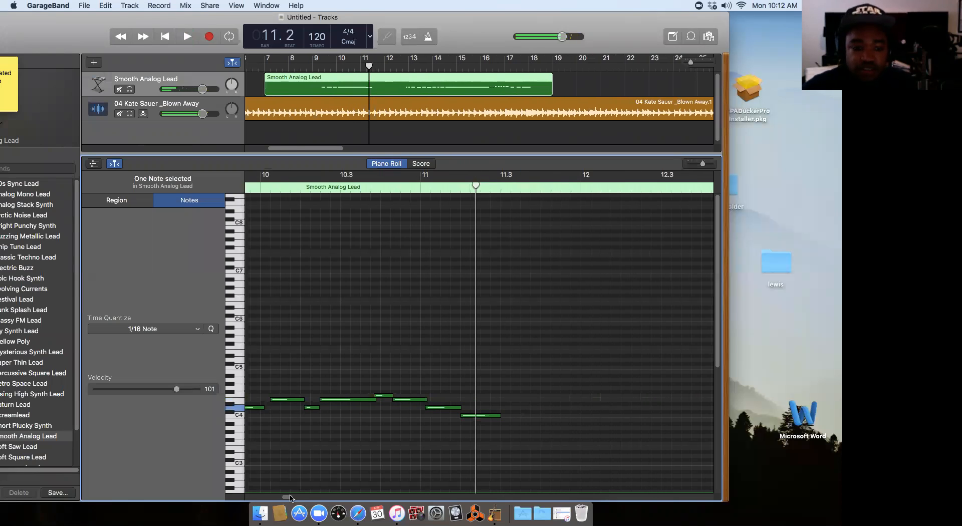
# Step: Change the synth track's sound to Soft Saw Lead and show the track's sound controls
pyautogui.hscroll(-5, 314, 488)
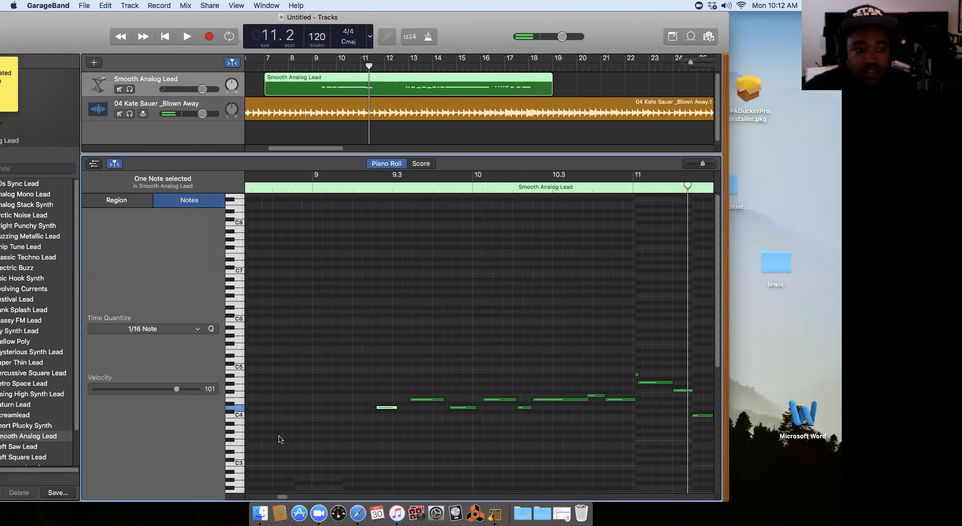
pyautogui.scroll(-3, 350, 436)
pyautogui.scroll(-3, 416, 495)
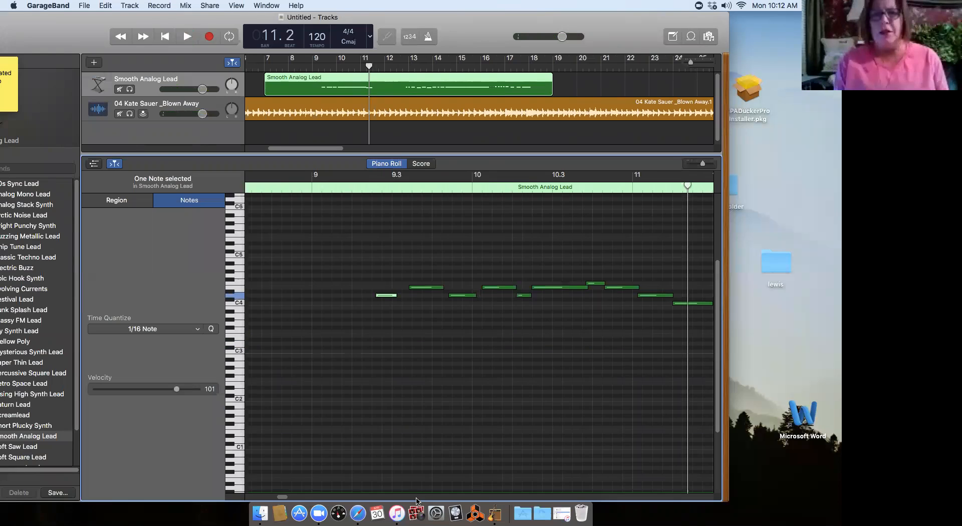
pyautogui.moveTo(72, 25); pyautogui.dragTo(92, 23)
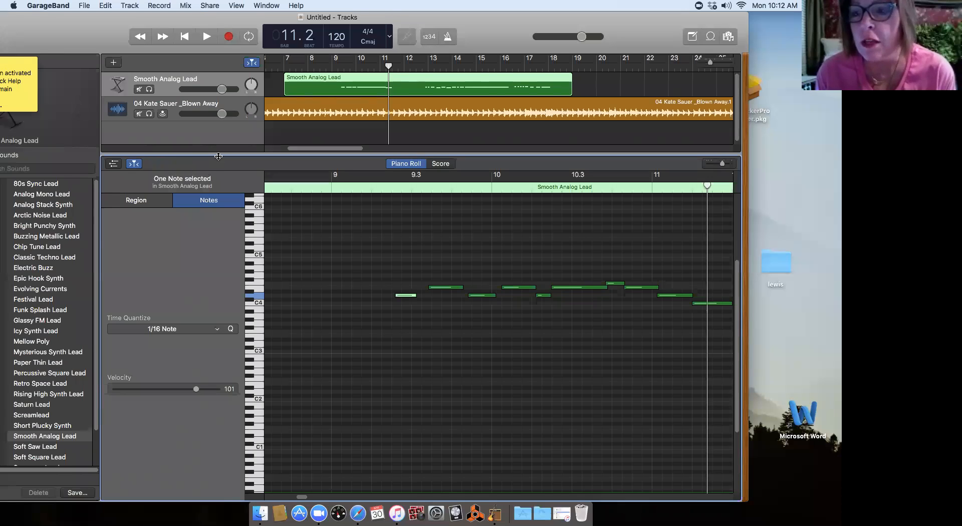
pyautogui.moveTo(217, 157); pyautogui.dragTo(216, 183)
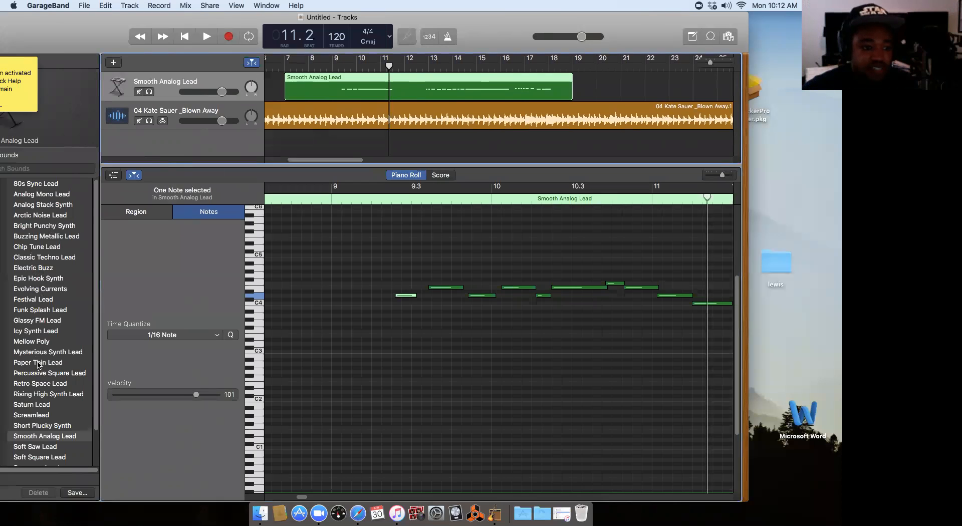
pyautogui.click(36, 449)
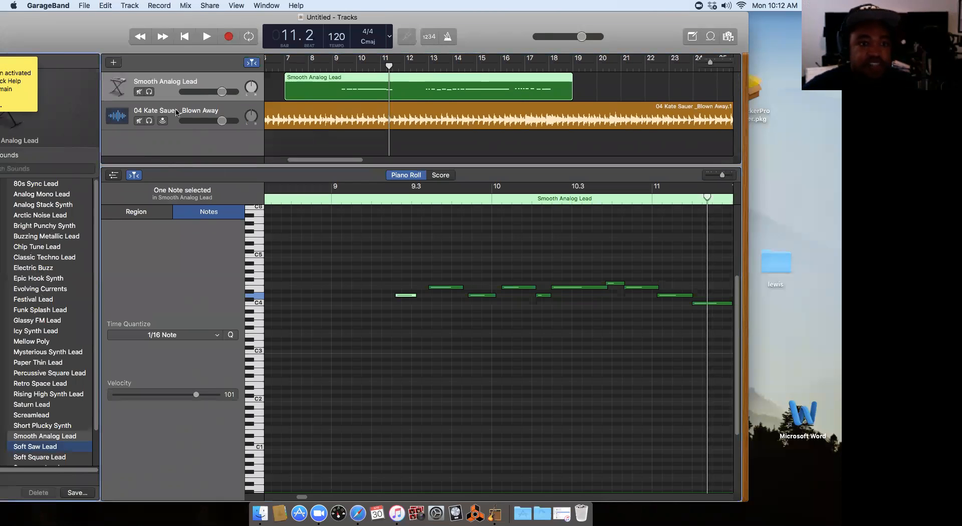
pyautogui.doubleClick(175, 81)
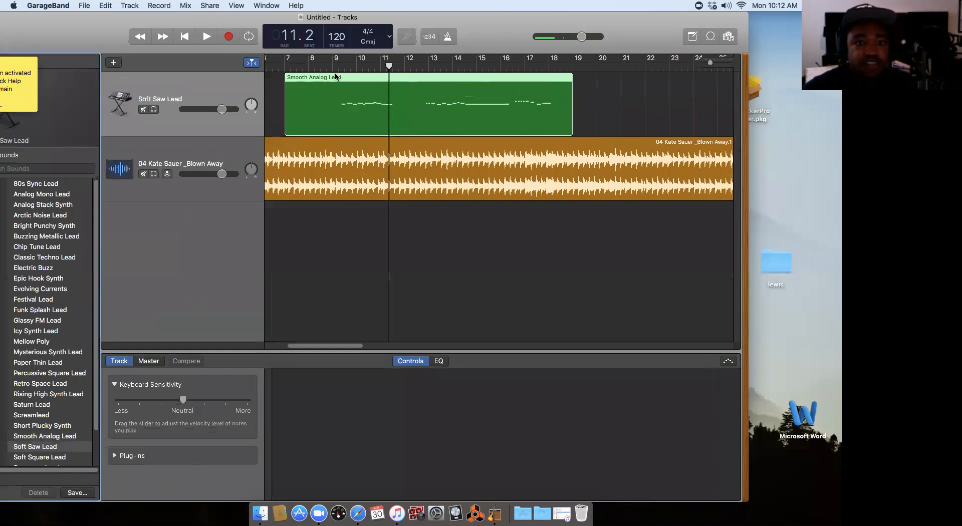
# Step: Play the song from about bar 9 to bar 16 while reducing the reverb and lowering the Soft Saw Lead track's volume
pyautogui.click(338, 66)
pyautogui.press('space')
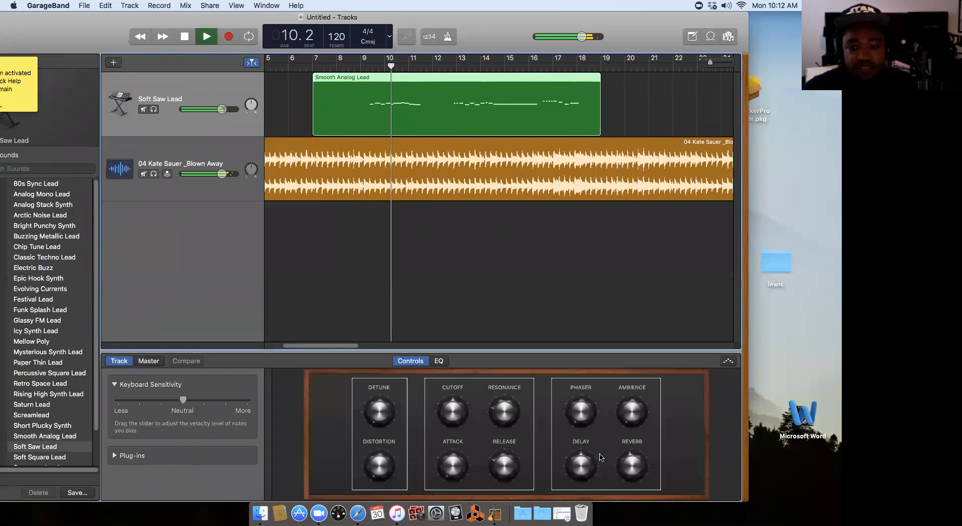
pyautogui.moveTo(631, 467); pyautogui.dragTo(627, 484)
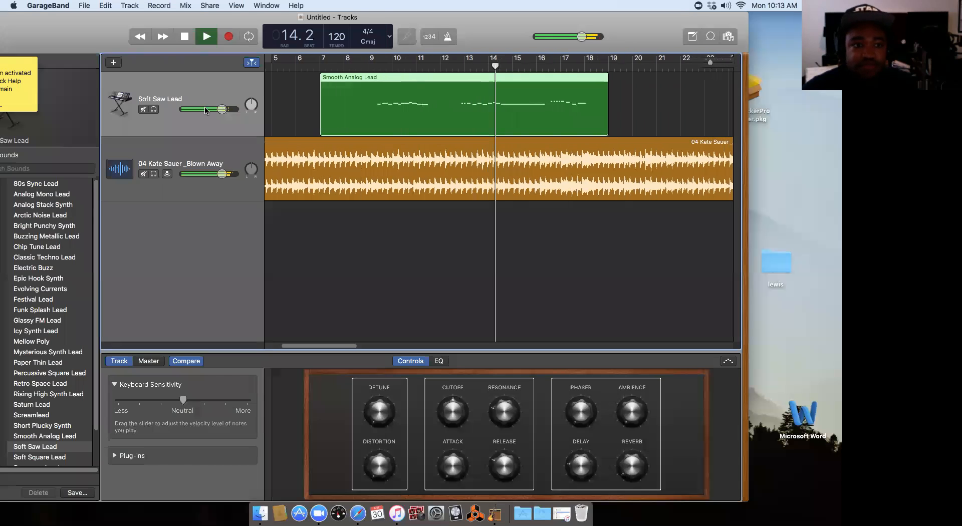
pyautogui.moveTo(222, 110); pyautogui.dragTo(212, 140)
pyautogui.press('space')
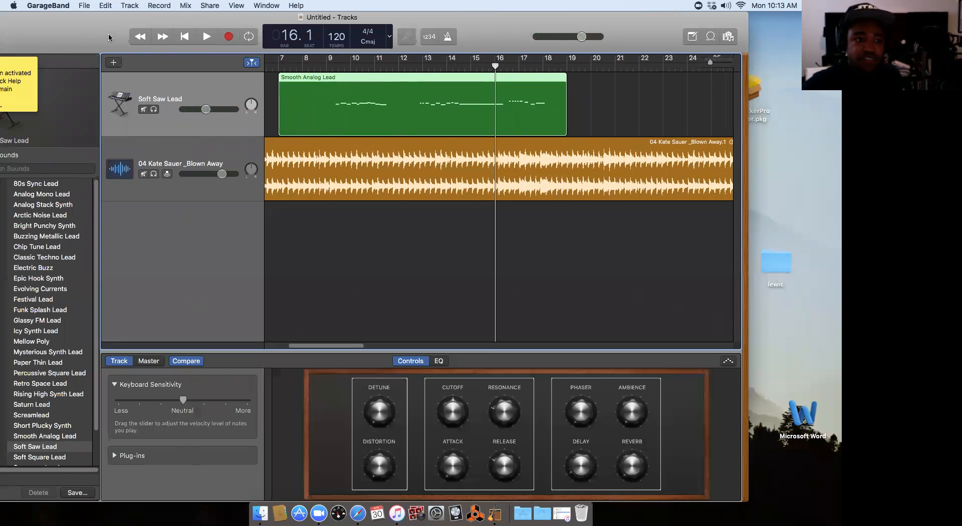
# Step: Delete the group of six notes between 16.3 and just past bar 17 in the Piano Roll
pyautogui.moveTo(108, 37); pyautogui.dragTo(180, 39)
pyautogui.scroll(-3, 166, 231)
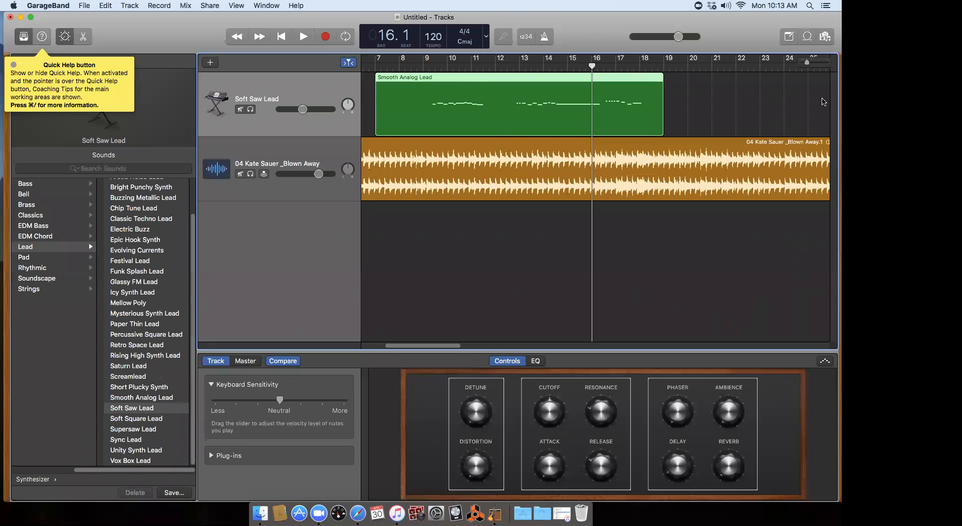
pyautogui.doubleClick(622, 121)
pyautogui.moveTo(720, 296); pyautogui.dragTo(806, 395)
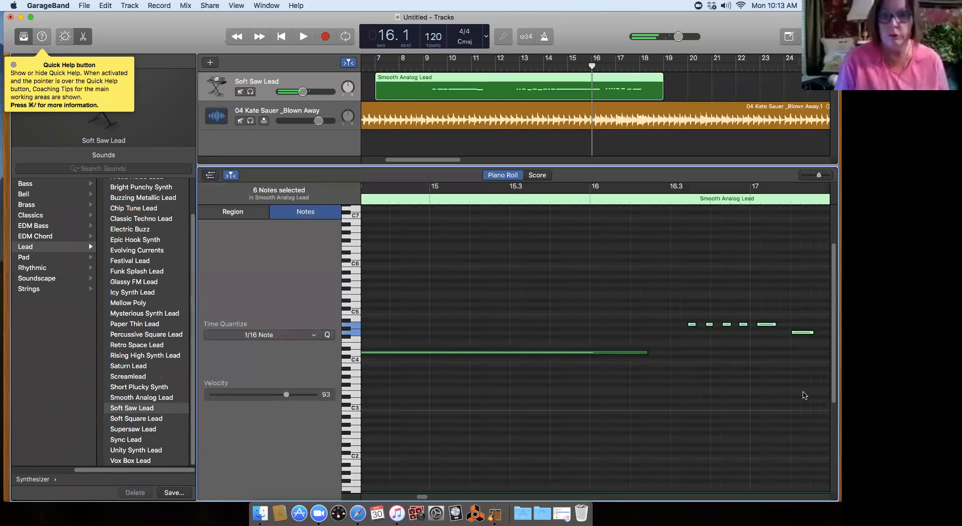
pyautogui.press('Delete')
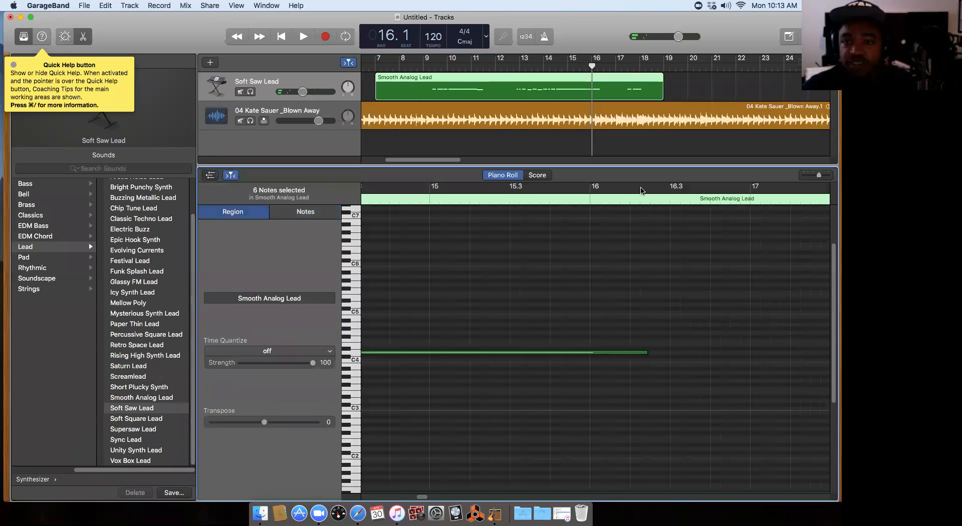
# Step: Place the playhead at 15.3 and play the song with the edited melody to bar 16
pyautogui.moveTo(592, 66)
pyautogui.mouseDown()
pyautogui.moveTo(570, 66)
pyautogui.moveTo(581, 66)
pyautogui.mouseUp()
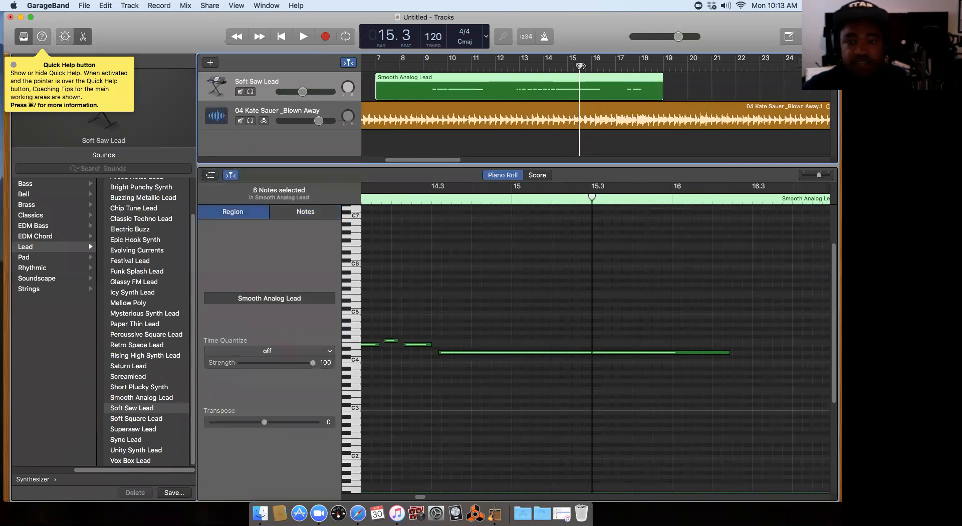
pyautogui.press('space')
pyautogui.press('space')
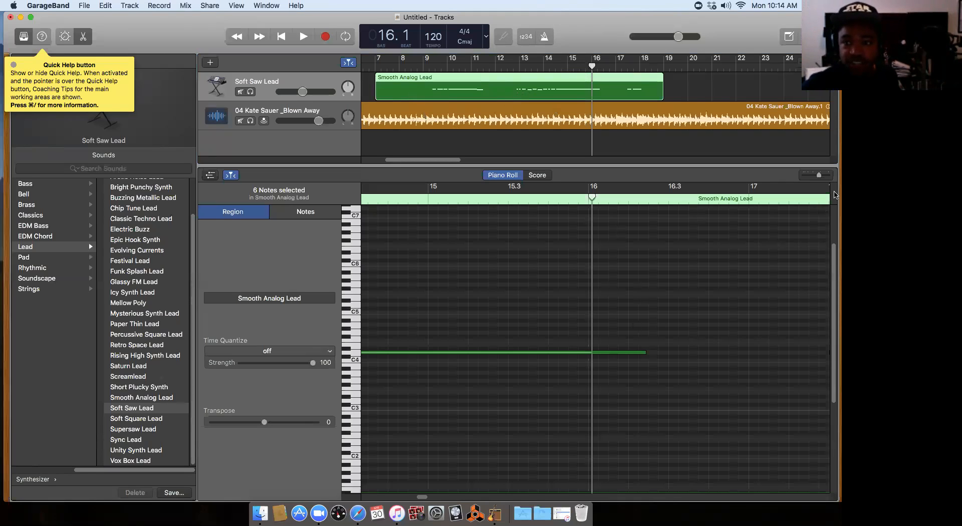
# Step: Move all the melody's notes down one semitone in the Piano Roll and lower the Soft Saw Lead track's volume slightly
pyautogui.click(808, 175)
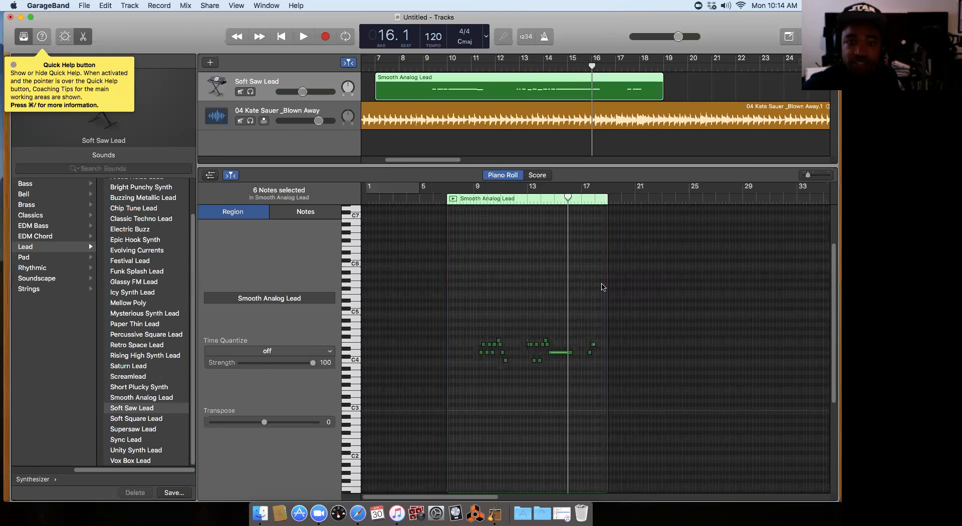
pyautogui.press('super+a')
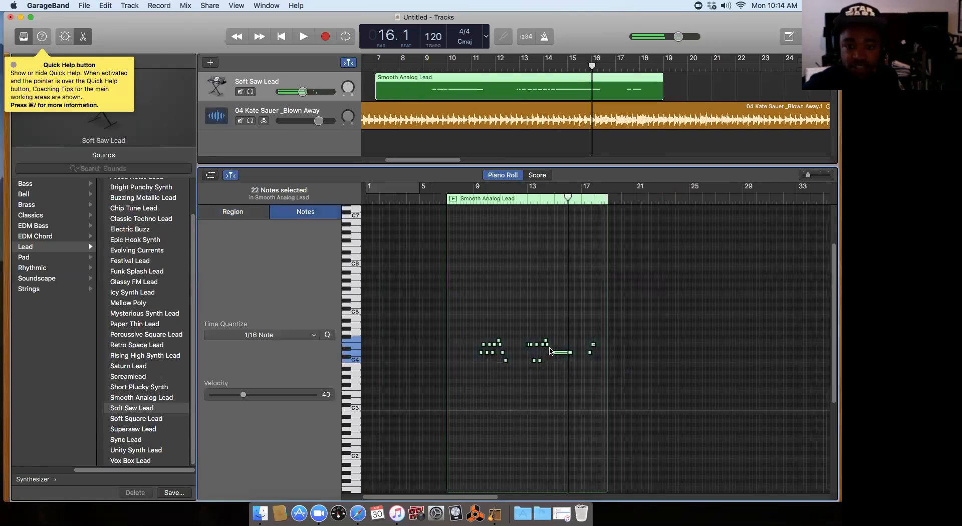
pyautogui.moveTo(549, 351); pyautogui.dragTo(557, 356)
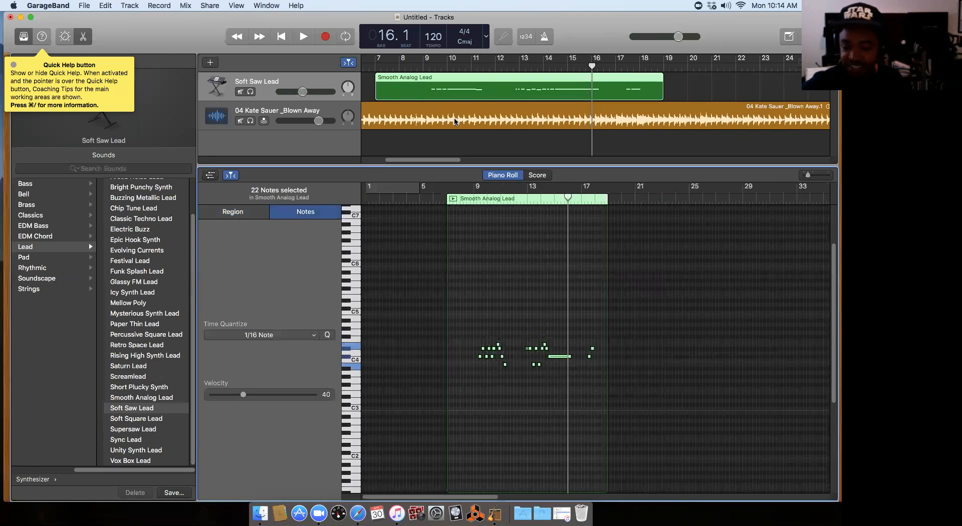
pyautogui.hscroll(2, 456, 123)
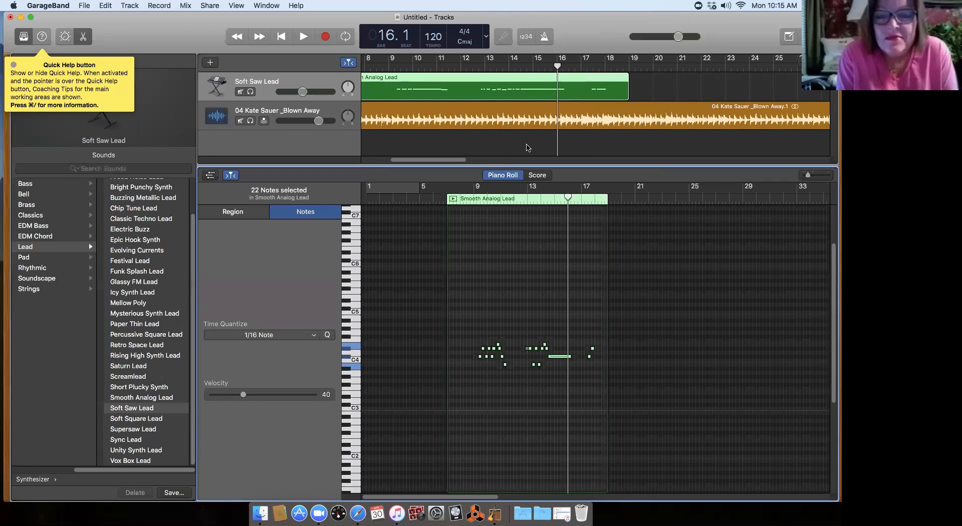
pyautogui.moveTo(303, 93)
pyautogui.mouseDown()
pyautogui.moveTo(318, 91)
pyautogui.moveTo(293, 92)
pyautogui.mouseUp()
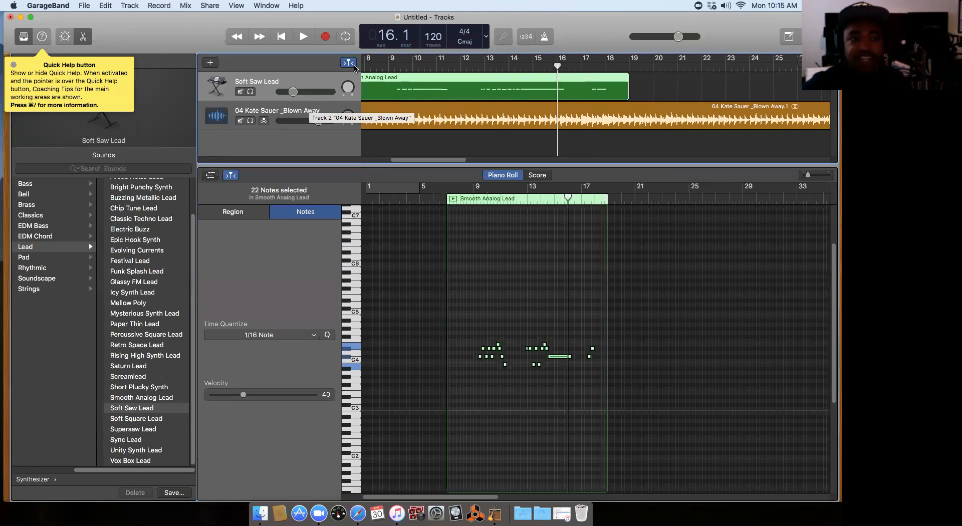
# Step: Save the project to the Desktop under the name "Kate Lead Track"
pyautogui.click(85, 5)
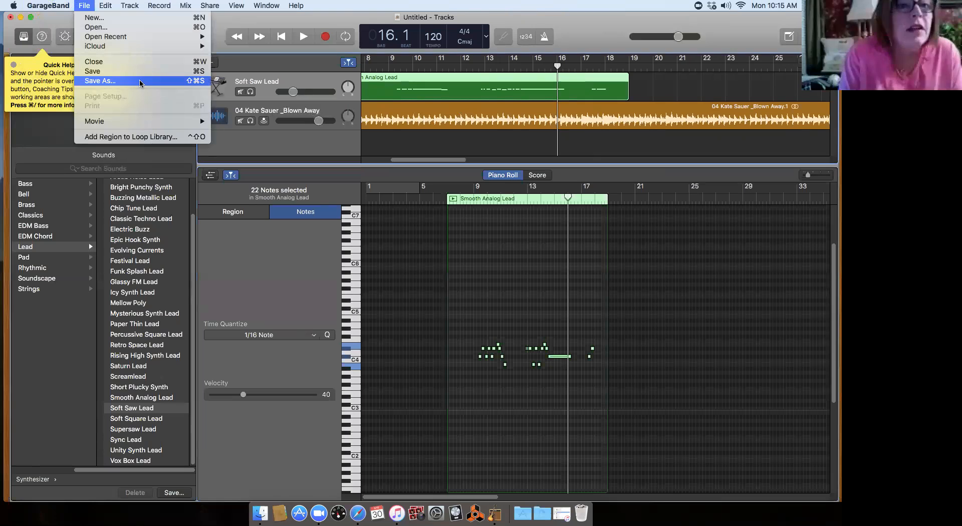
pyautogui.click(222, 83)
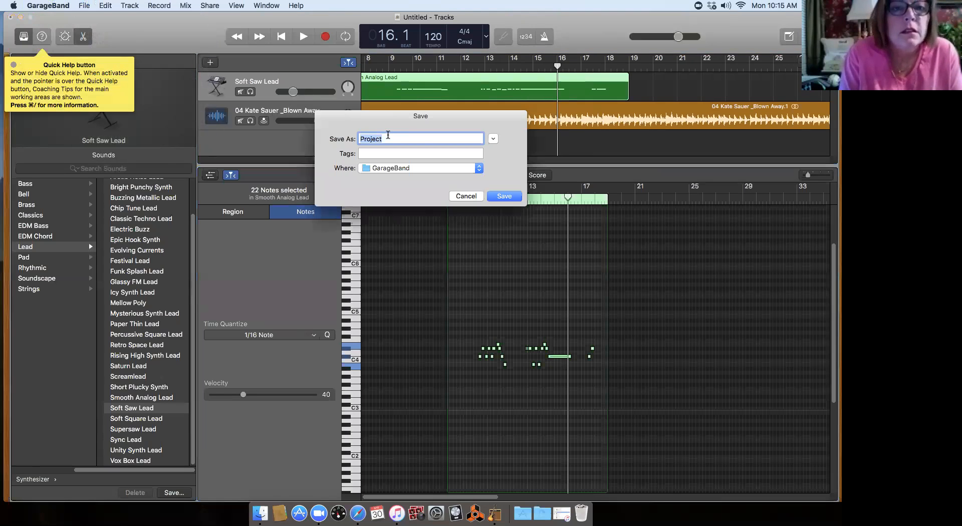
pyautogui.write('K')
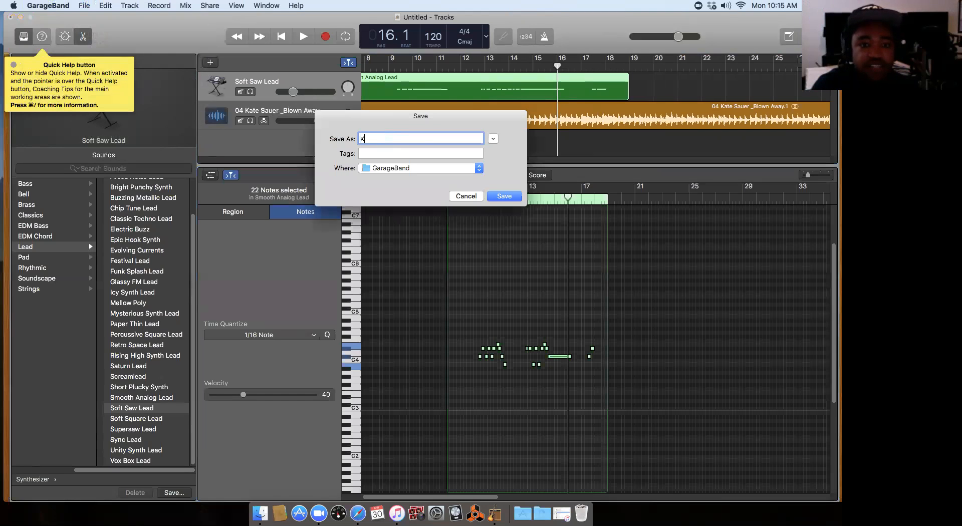
pyautogui.write('ate Lead Track')
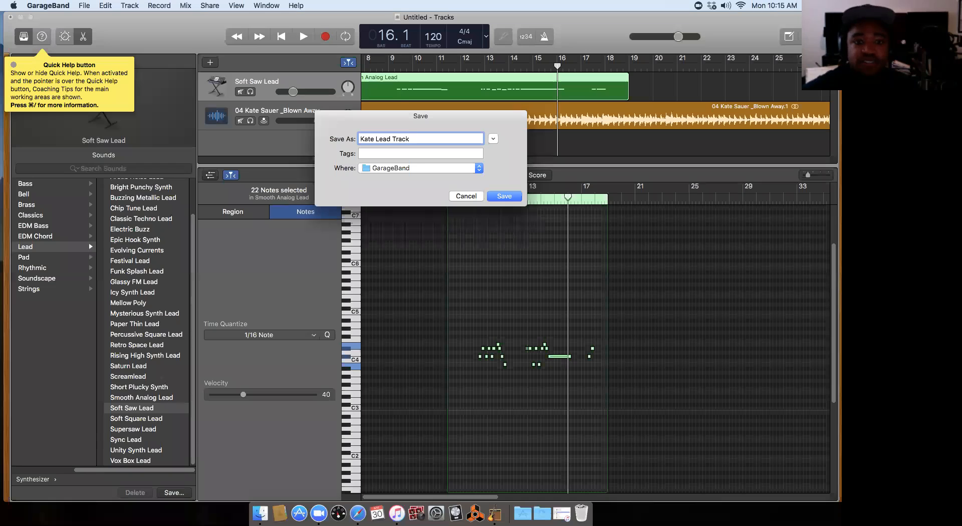
pyautogui.click(408, 169)
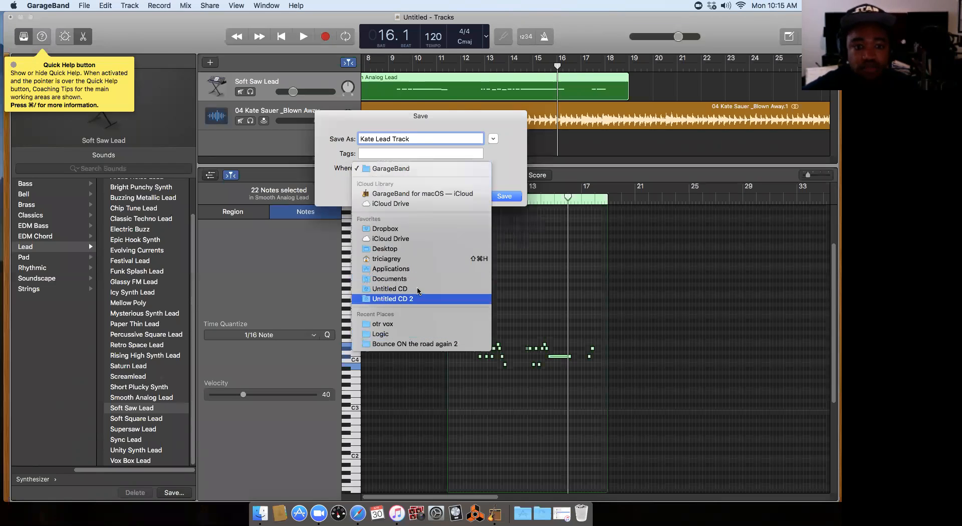
pyautogui.click(412, 250)
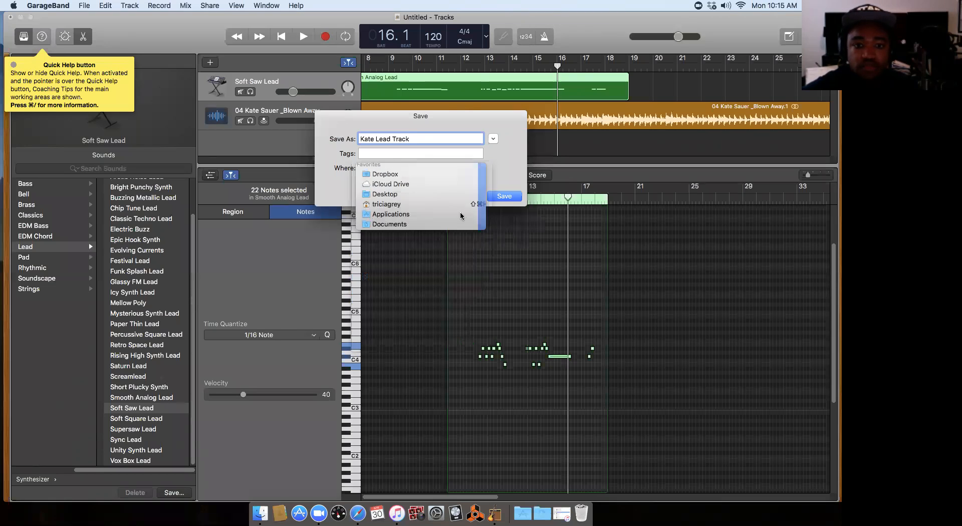
pyautogui.click(501, 196)
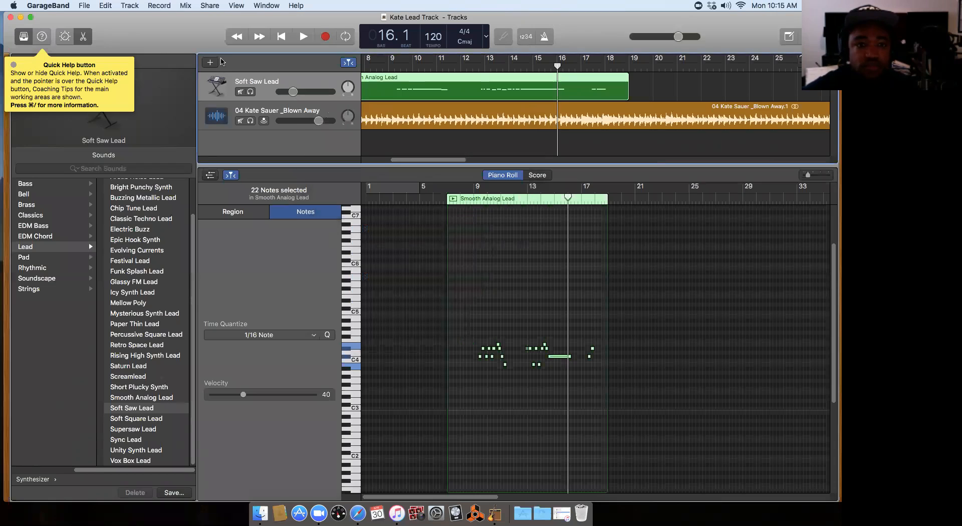
# Step: Export the song to disk on the Desktop as an MP3 at Highest Quality (256 kBit/s)
pyautogui.click(85, 7)
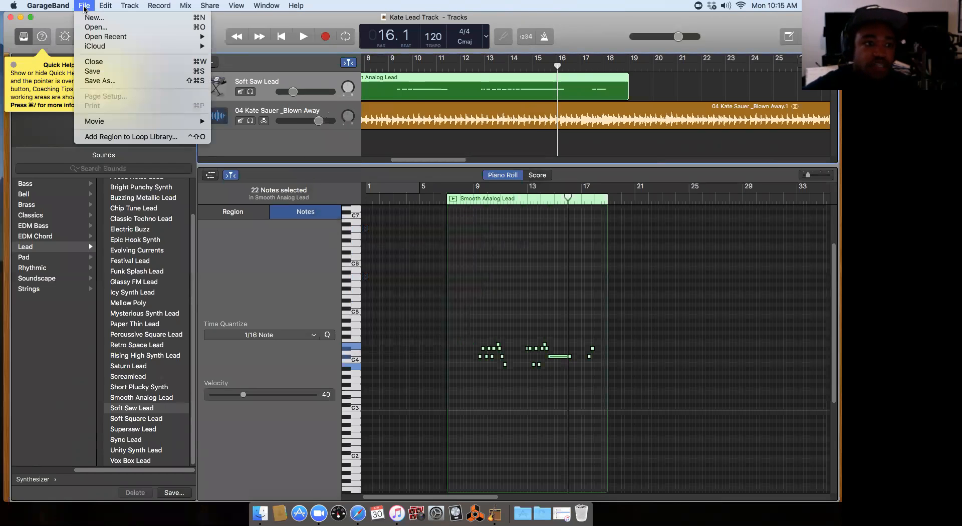
pyautogui.moveTo(110, 6)
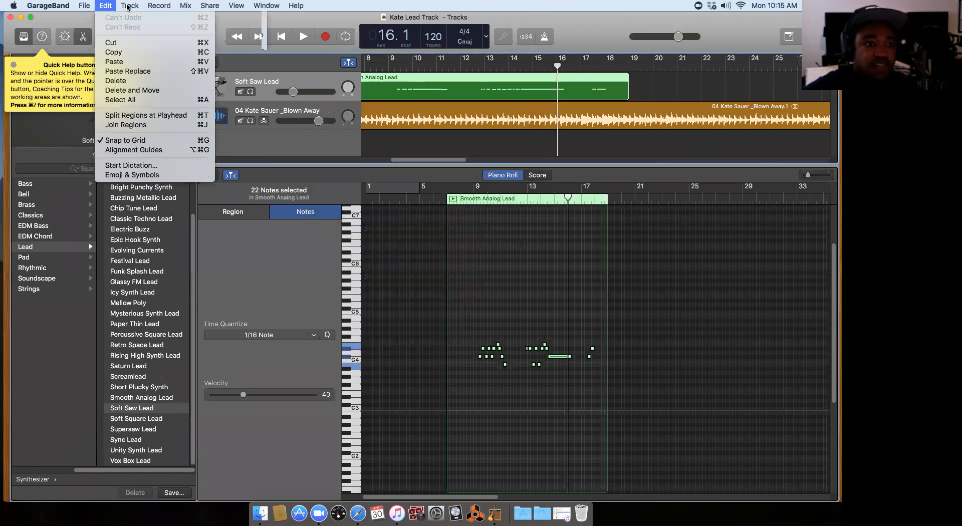
pyautogui.click(145, 7)
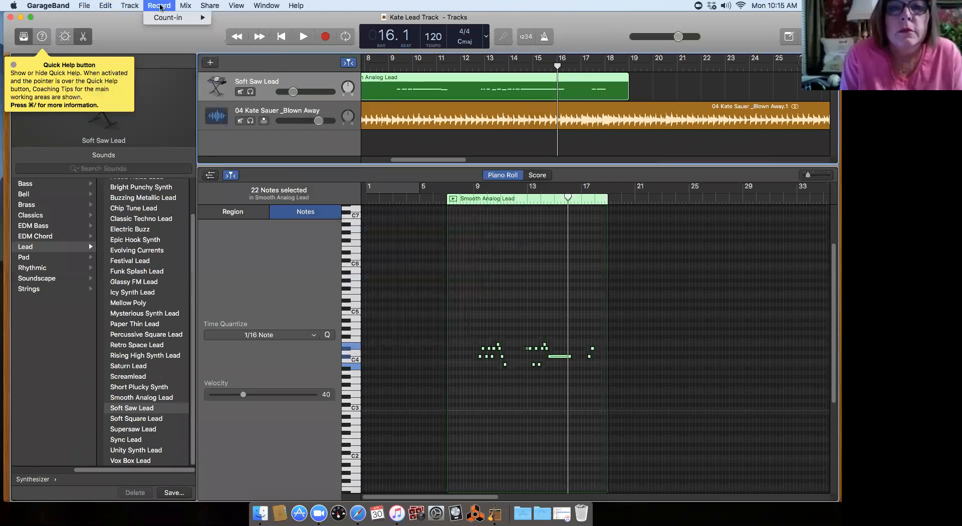
pyautogui.click(185, 6)
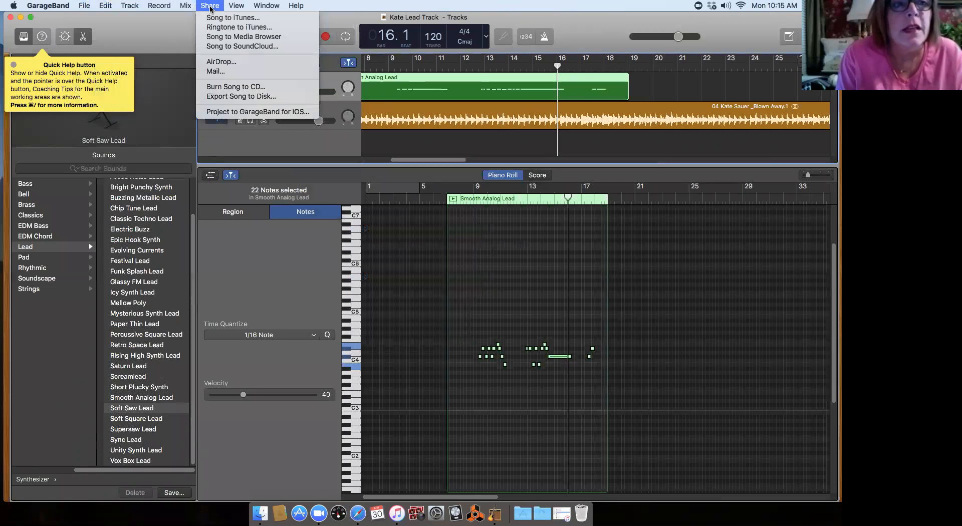
pyautogui.click(210, 7)
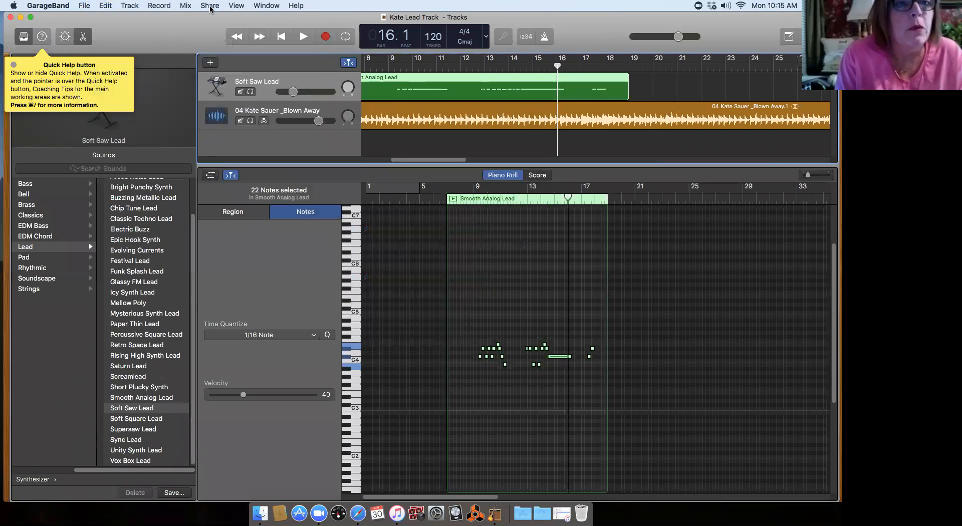
pyautogui.click(210, 7)
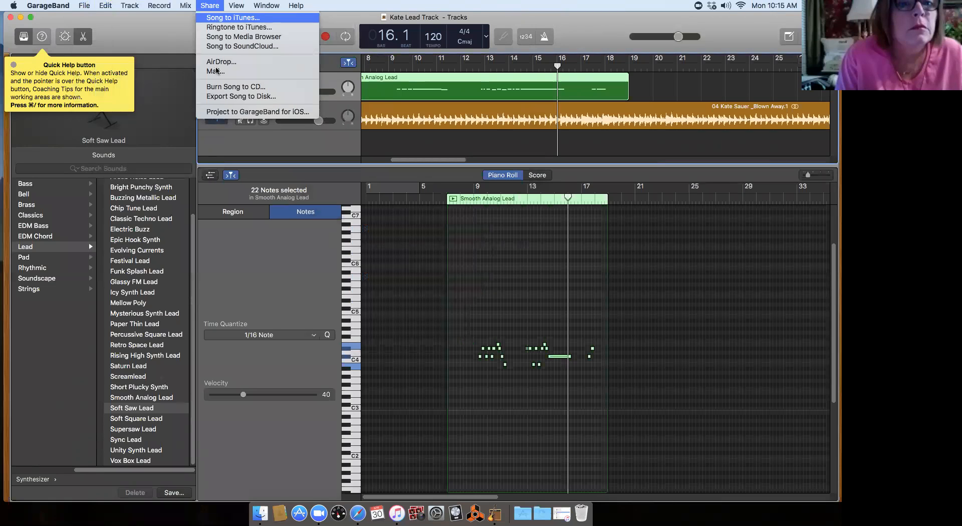
pyautogui.click(228, 97)
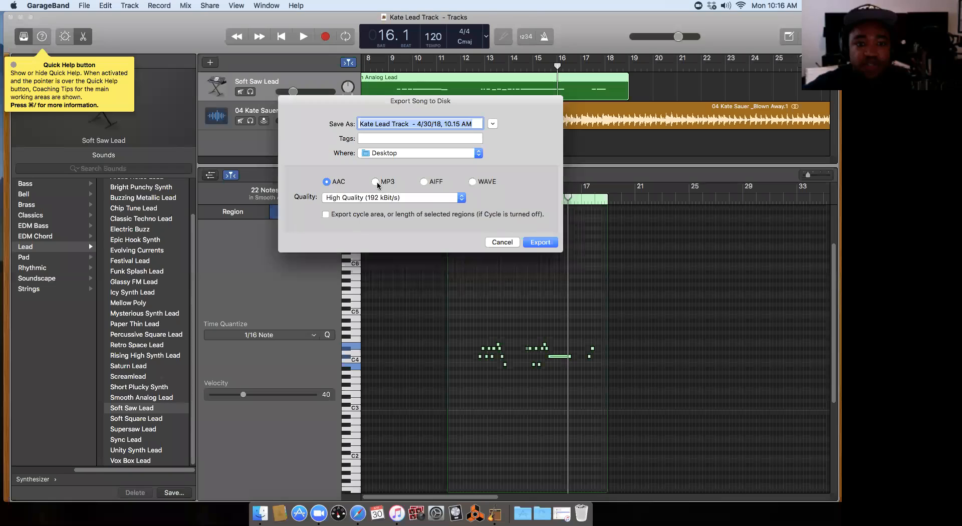
pyautogui.click(424, 198)
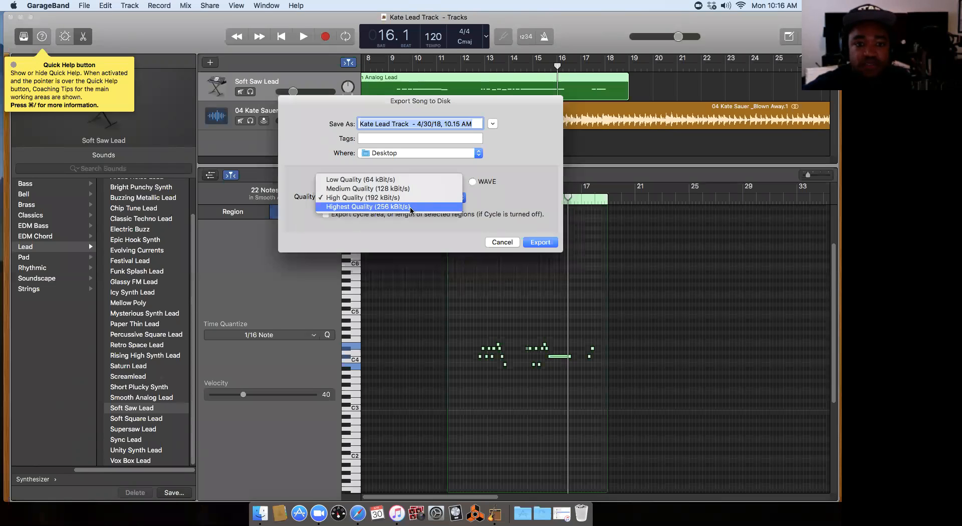
pyautogui.click(411, 207)
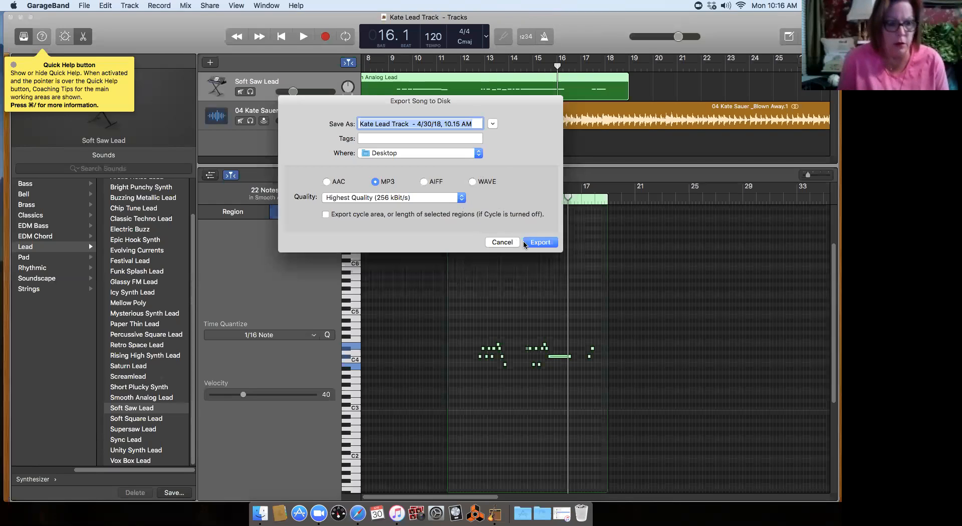
pyautogui.click(540, 243)
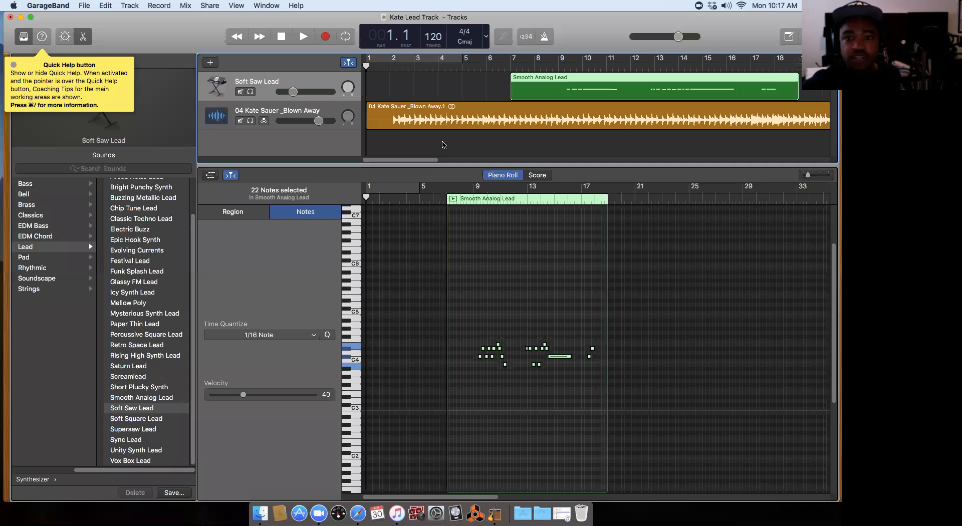
# Step: Locate the exported Kate Lead Track MP3 on the Desktop and return to the GarageBand project window
pyautogui.moveTo(371, 21); pyautogui.dragTo(335, 55)
pyautogui.moveTo(337, 109); pyautogui.dragTo(297, 89)
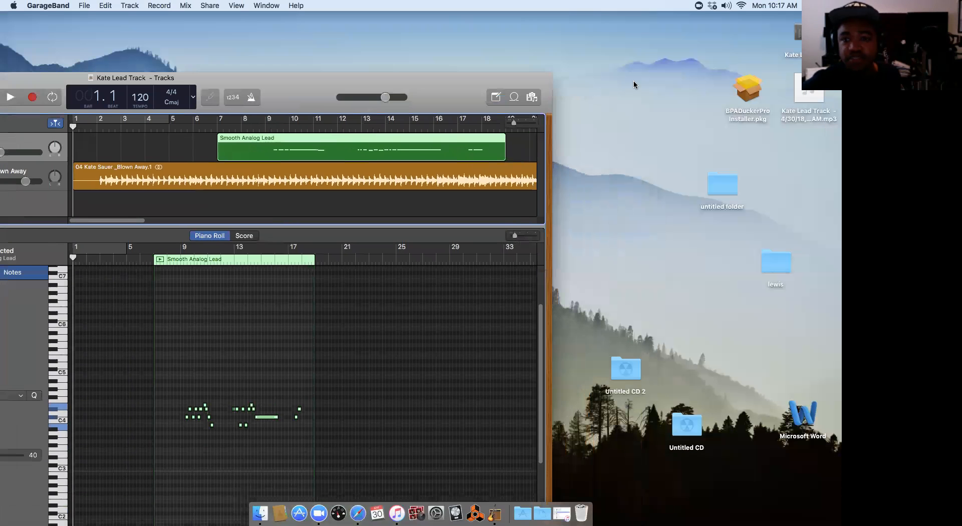
pyautogui.click(817, 96)
pyautogui.press('super+alt+h')
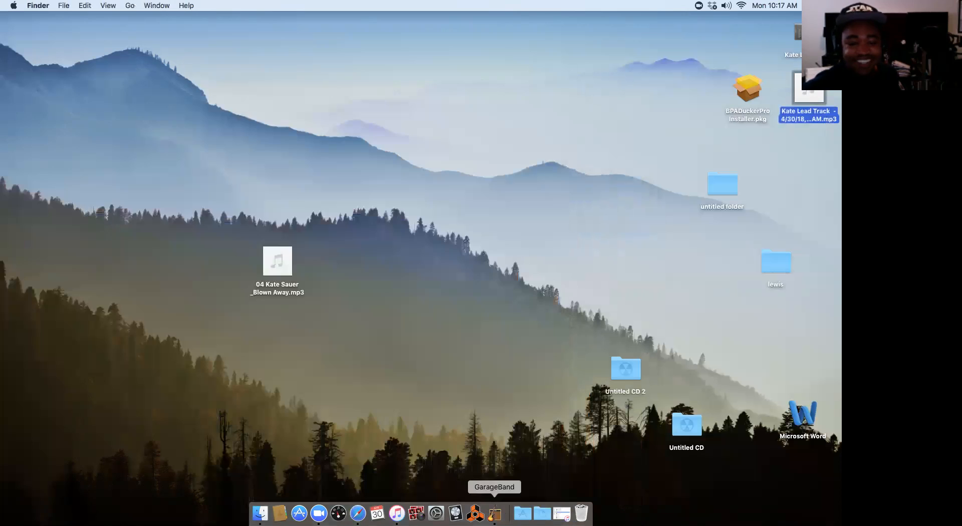
pyautogui.click(495, 513)
pyautogui.moveTo(311, 81); pyautogui.dragTo(558, 9)
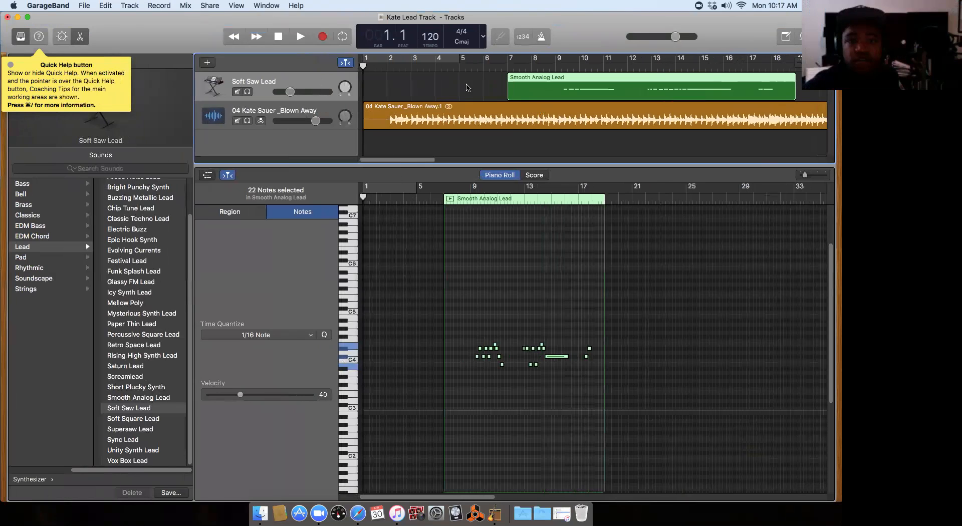
# Step: Enlarge the tracks area above the Piano Roll, and hide and reshow the editor for the Smooth Analog Lead region
pyautogui.click(469, 88)
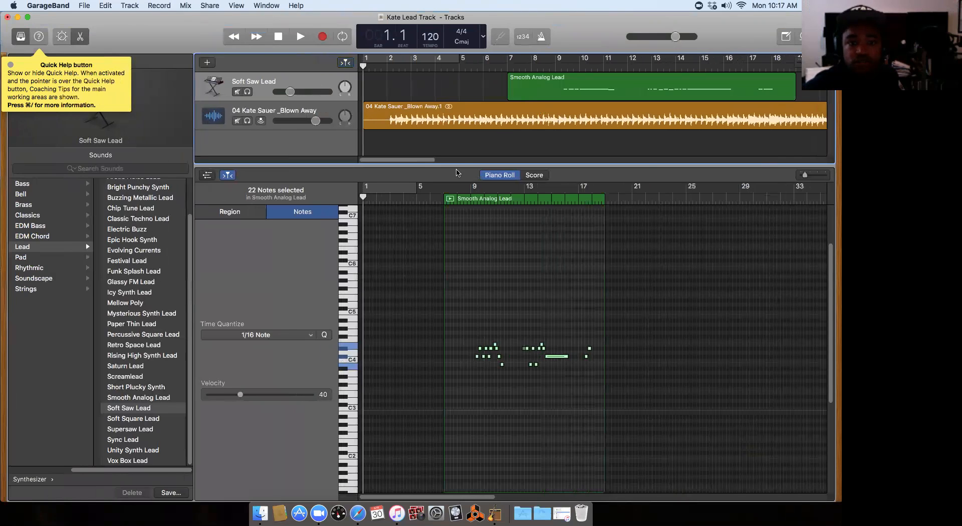
pyautogui.moveTo(408, 189); pyautogui.dragTo(408, 269)
pyautogui.click(542, 103)
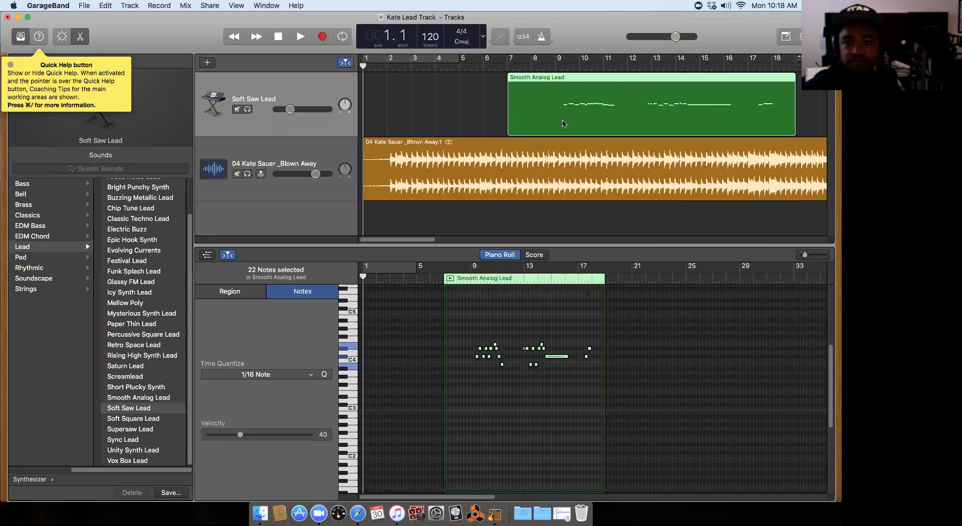
pyautogui.press('e')
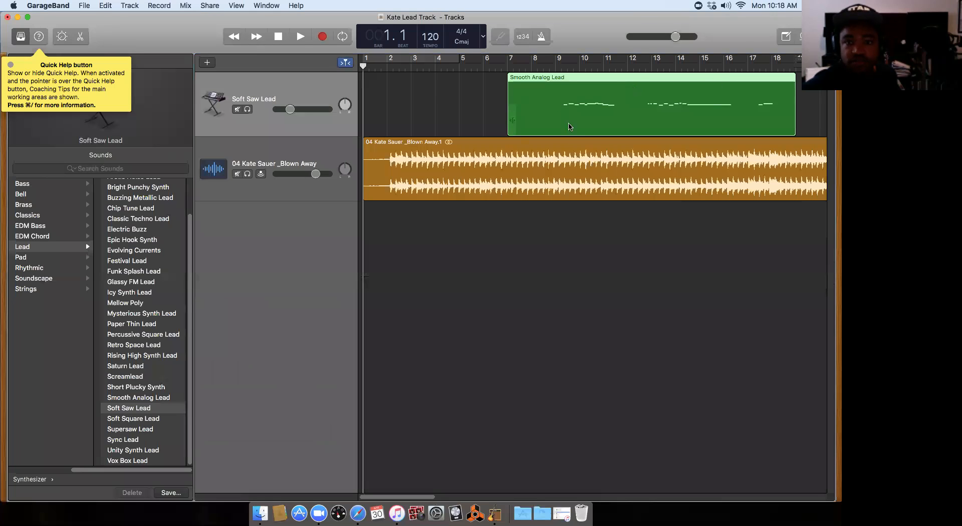
pyautogui.press('e')
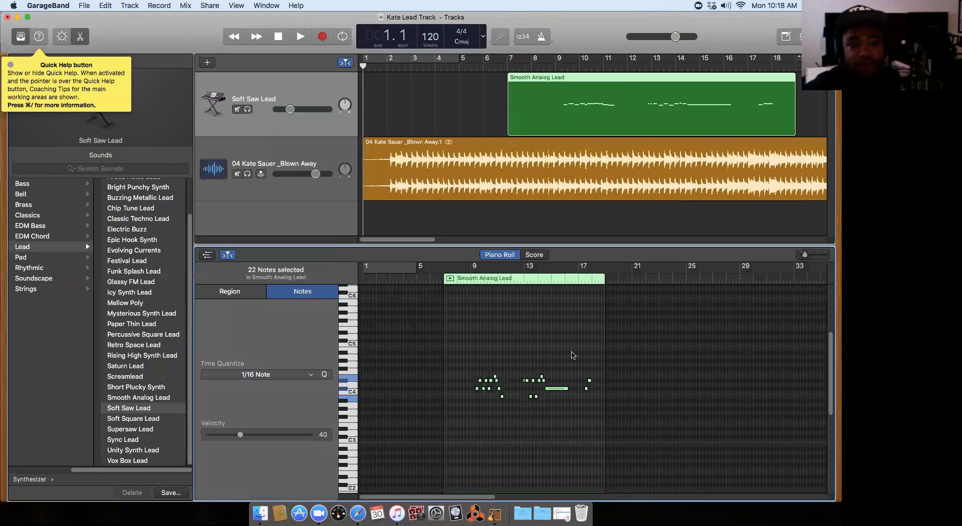
# Step: Deselect the notes, zoom the Piano Roll in horizontally to about twelve bars and place the playhead at 9.1
pyautogui.click(636, 347)
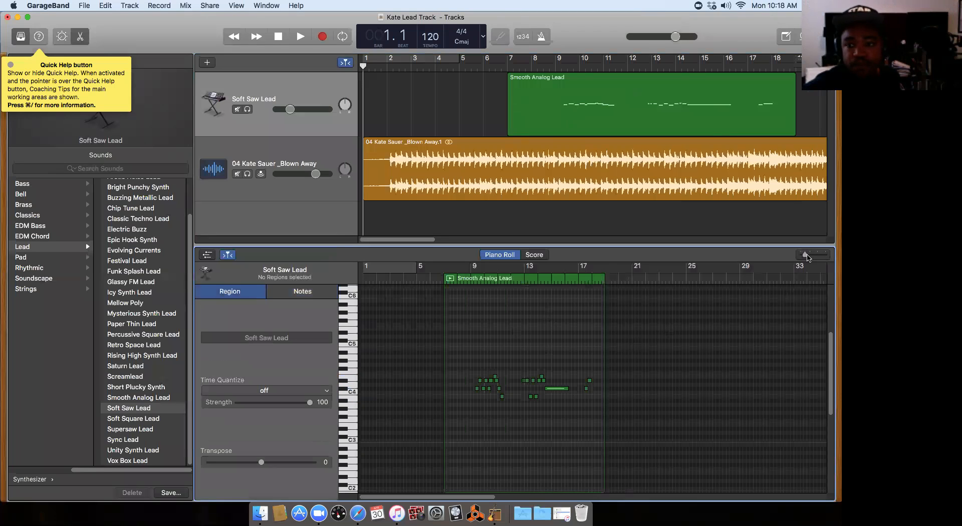
pyautogui.moveTo(805, 258); pyautogui.dragTo(802, 260)
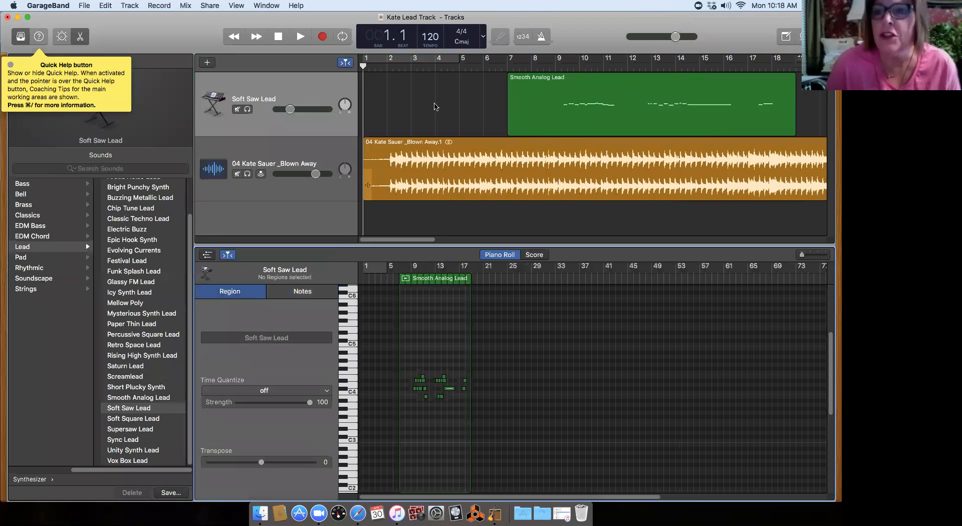
pyautogui.moveTo(802, 257); pyautogui.dragTo(811, 255)
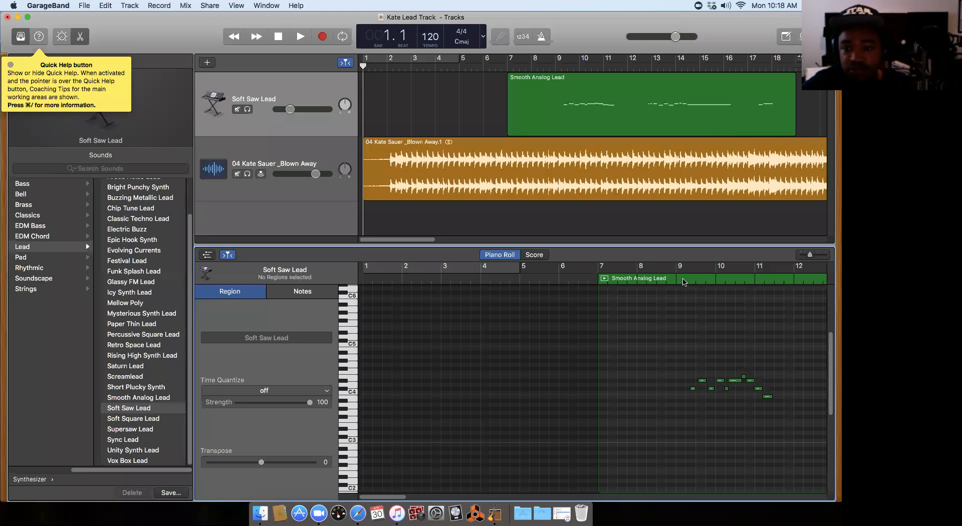
pyautogui.click(684, 281)
pyautogui.press('space')
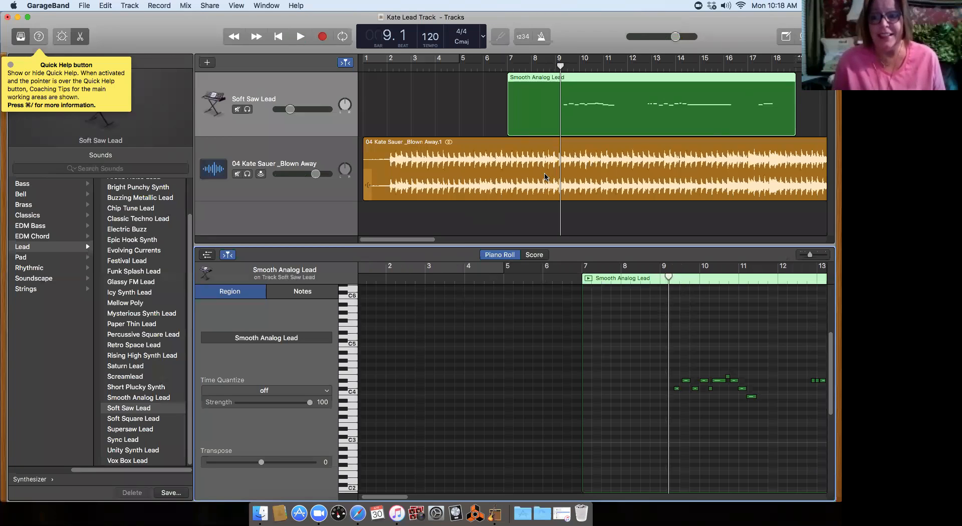
pyautogui.moveTo(572, 28); pyautogui.dragTo(575, 73)
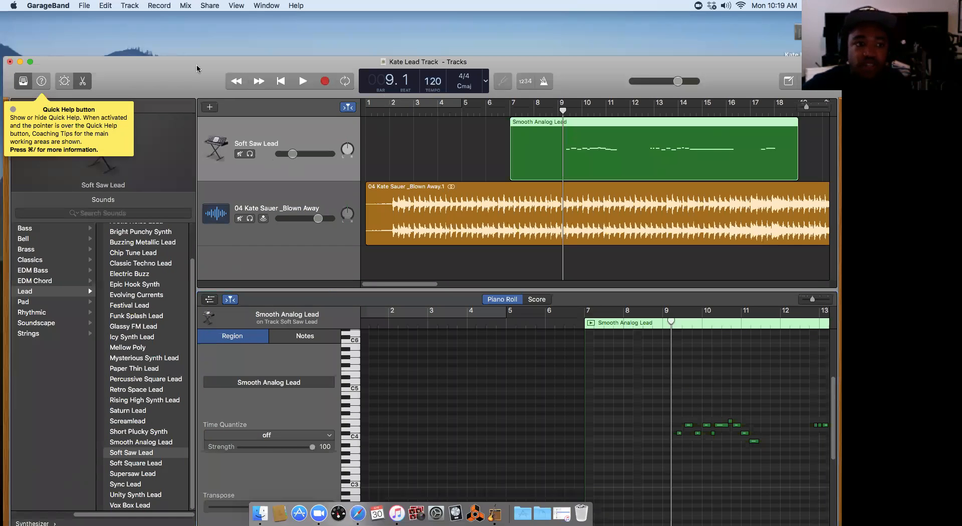
pyautogui.moveTo(166, 66); pyautogui.dragTo(175, 41)
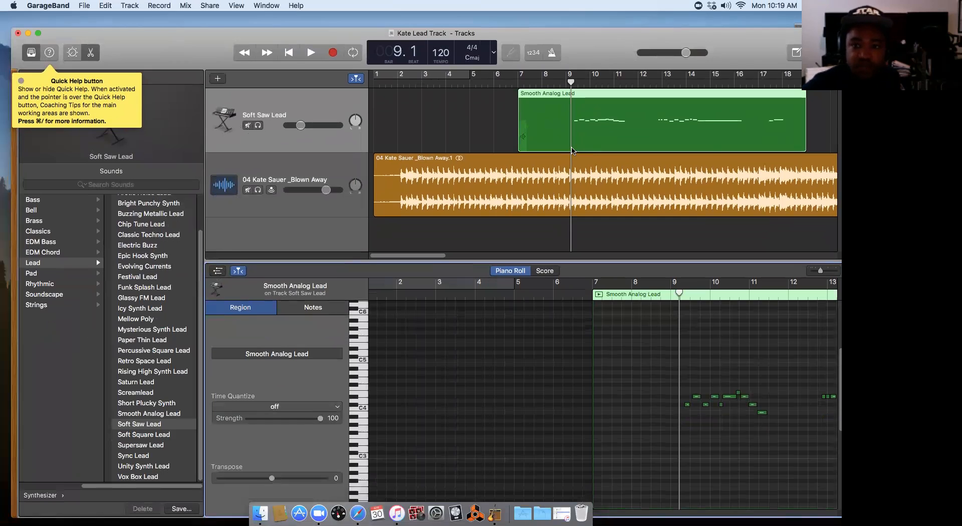
pyautogui.moveTo(618, 55); pyautogui.dragTo(626, 34)
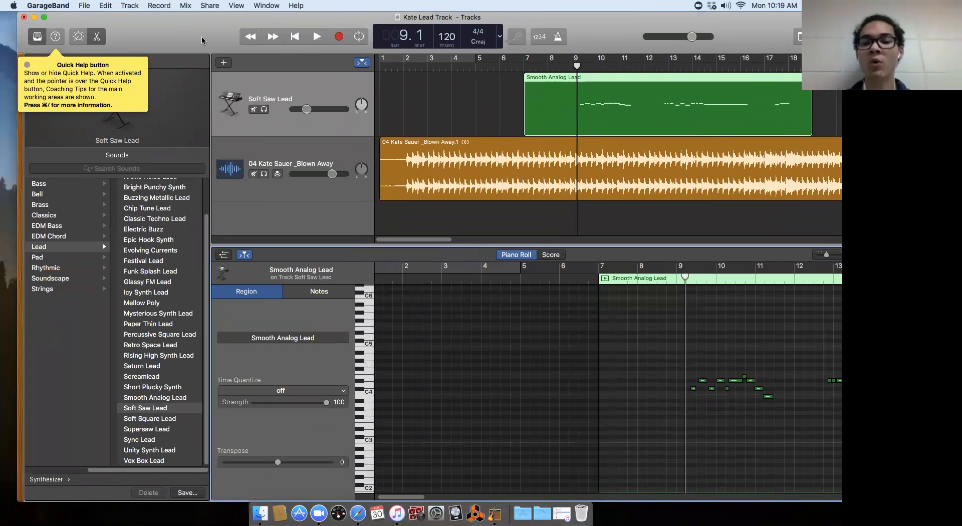
pyautogui.moveTo(206, 35); pyautogui.dragTo(191, 29)
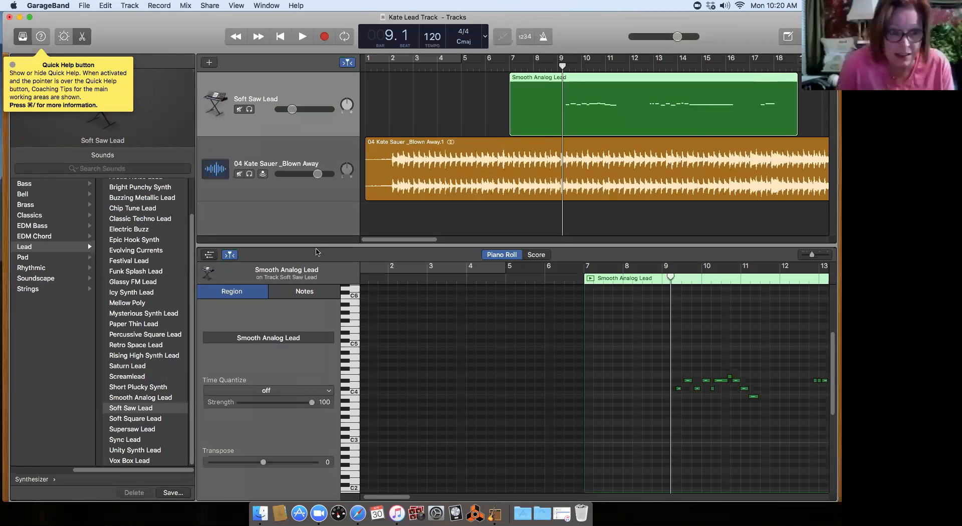
pyautogui.moveTo(202, 30)
pyautogui.mouseDown()
pyautogui.moveTo(236, 38)
pyautogui.moveTo(233, 58)
pyautogui.moveTo(231, 20)
pyautogui.moveTo(189, 17)
pyautogui.mouseUp()
pyautogui.moveTo(584, 34); pyautogui.dragTo(587, 65)
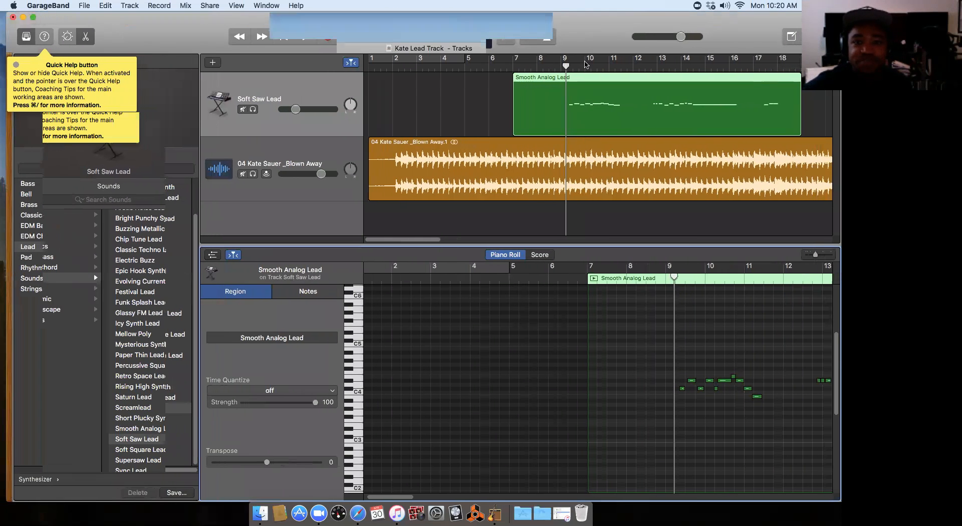